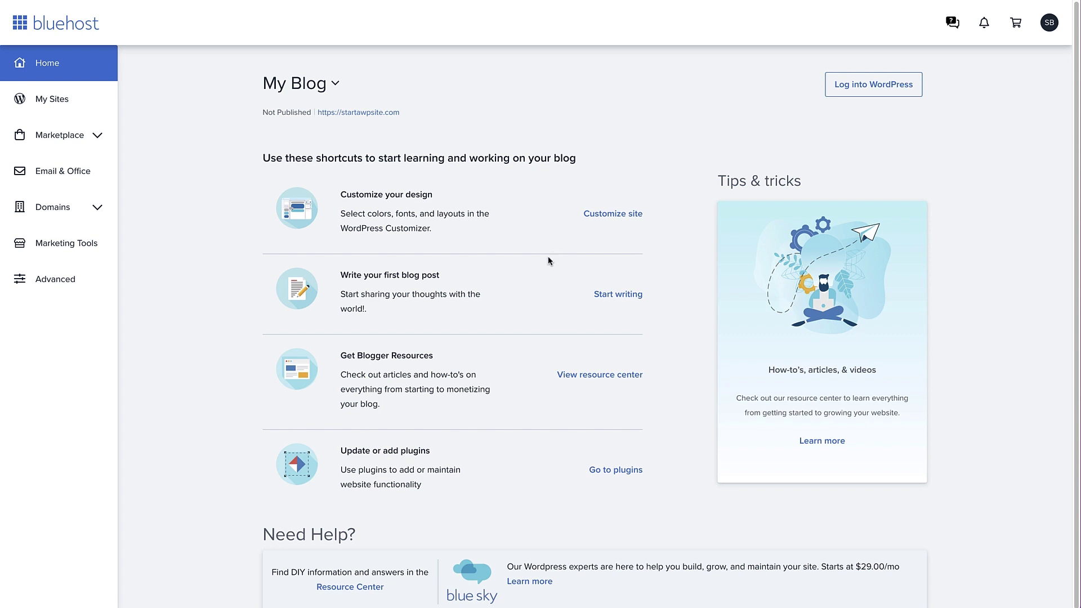
Step: Open cPanel File Manager from Bluehost's Advanced section, showing public_html/rpddemosite
{"action": "left_click", "coordinate": [76, 291]}
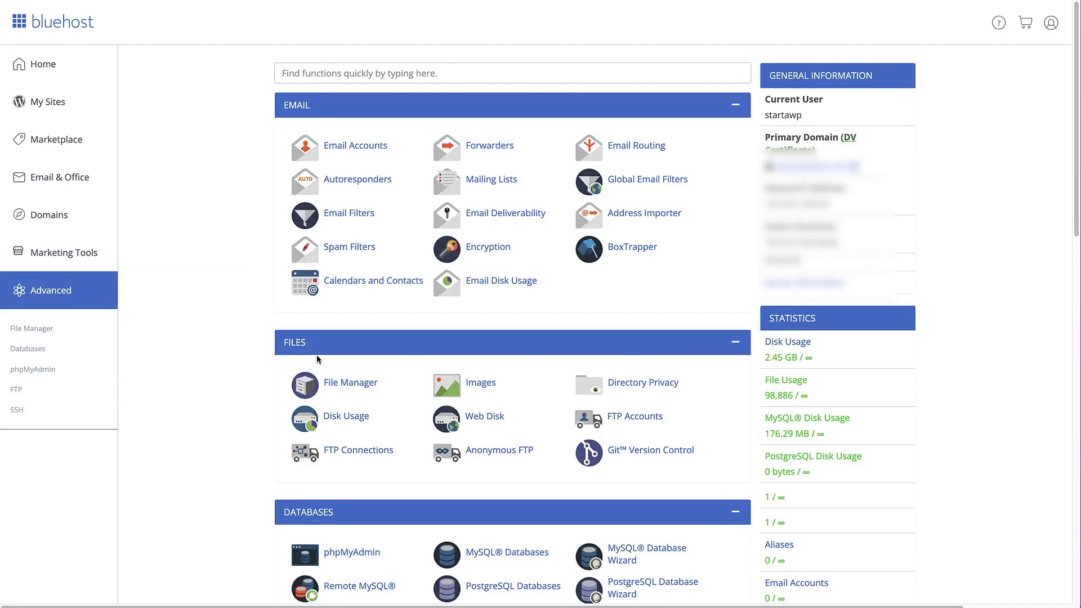
{"action": "left_click", "coordinate": [338, 388]}
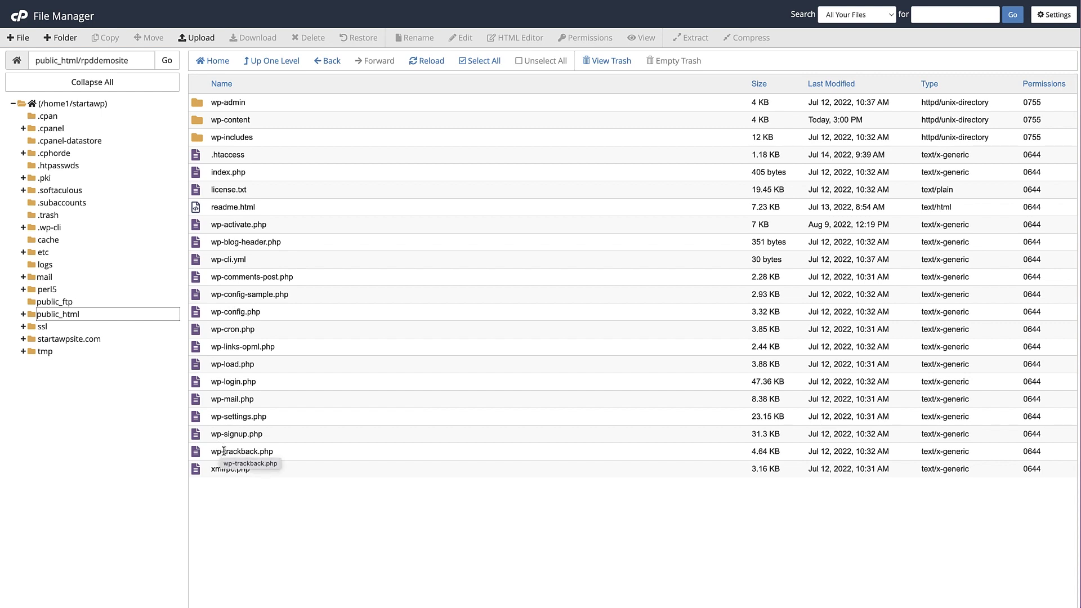
Step: Open wp-config.php in the File Manager code editor
{"action": "right_click", "coordinate": [231, 312]}
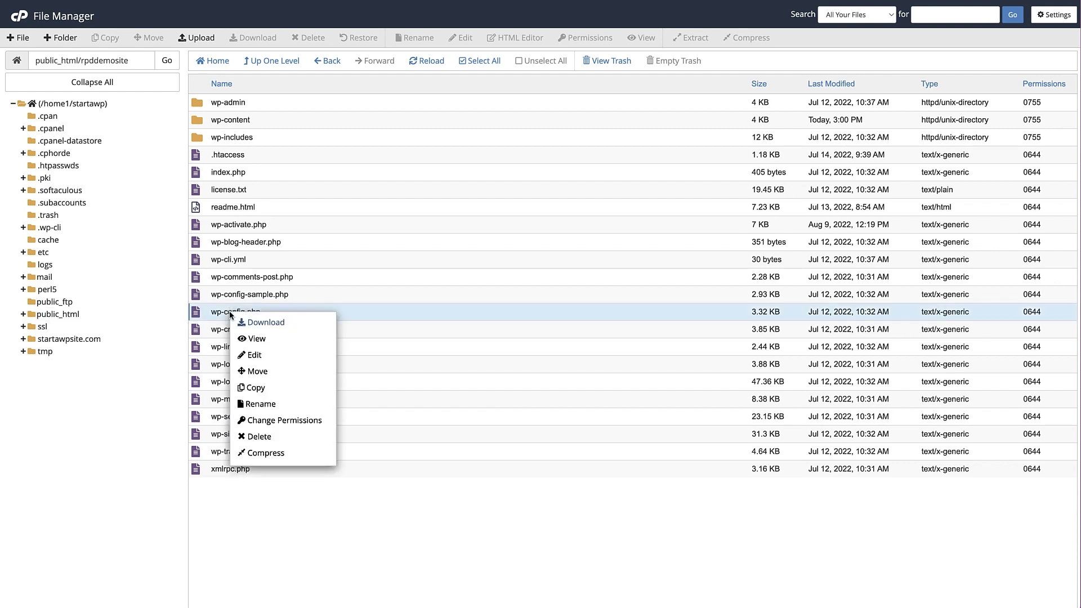
{"action": "left_click", "coordinate": [240, 313]}
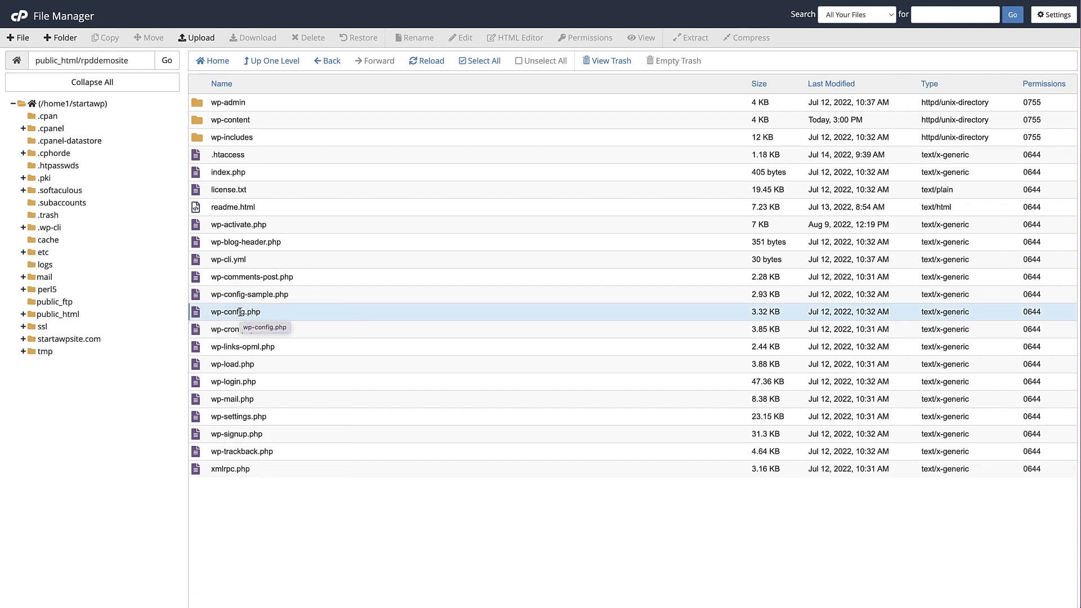
{"action": "right_click", "coordinate": [240, 312]}
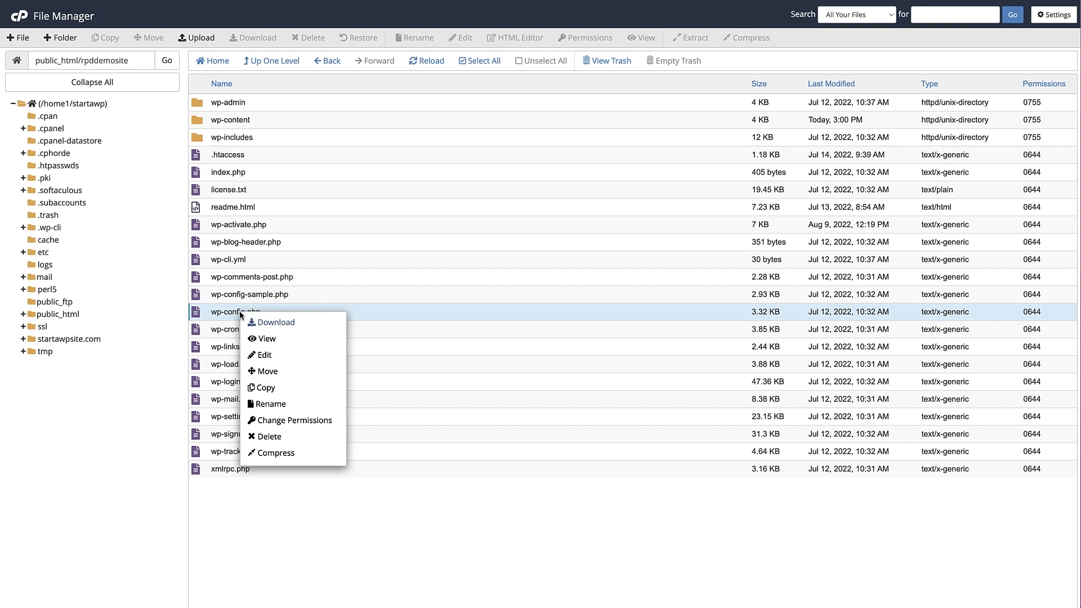
{"action": "left_click", "coordinate": [260, 356]}
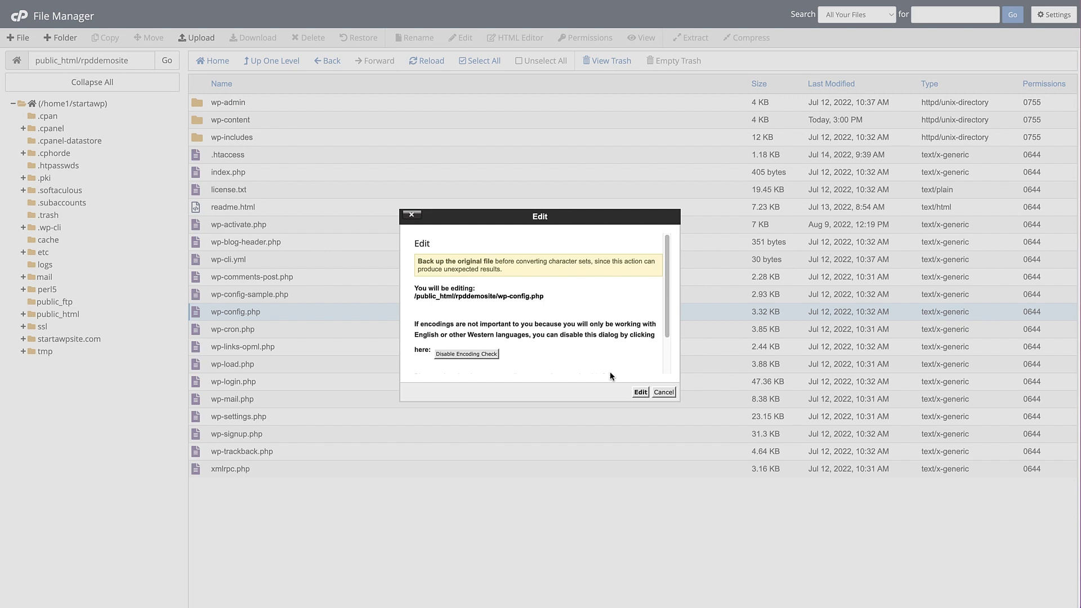
{"action": "left_click", "coordinate": [640, 392]}
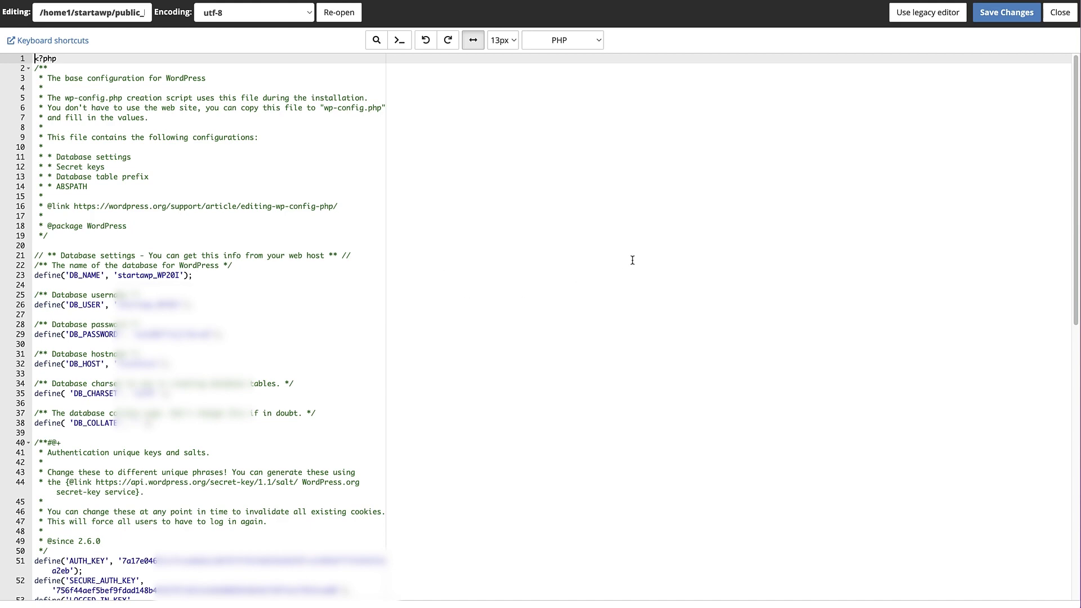
Step: Paste define('WP_MEMORY_LIMIT','256M'); on line 91 and save wp-config.php
{"action": "left_click_drag", "start_coordinate": [1066, 197], "coordinate": [1052, 477]}
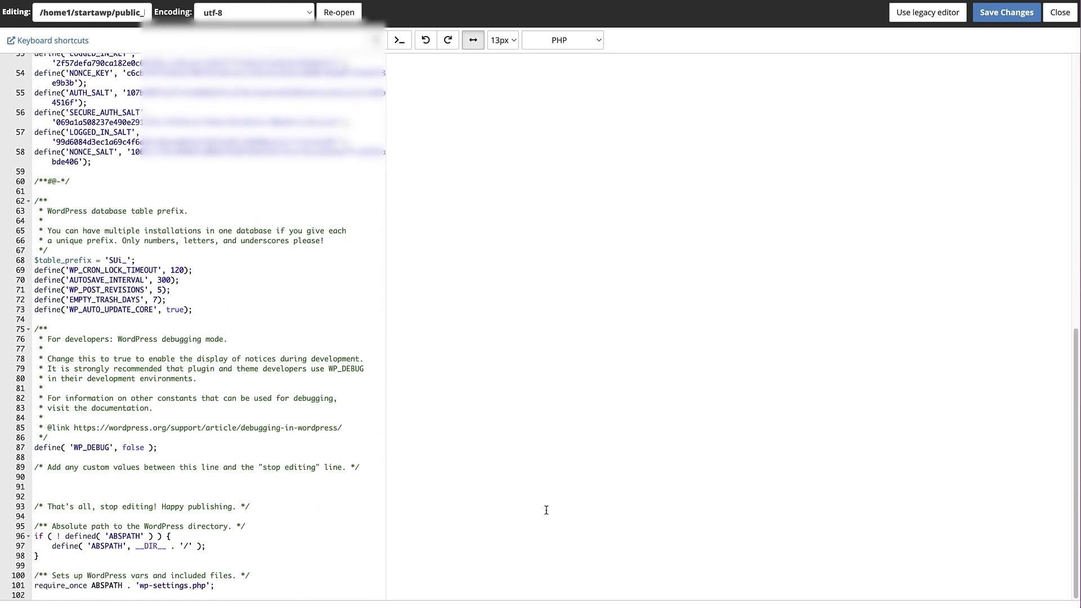
{"action": "left_click_drag", "start_coordinate": [262, 507], "coordinate": [35, 517]}
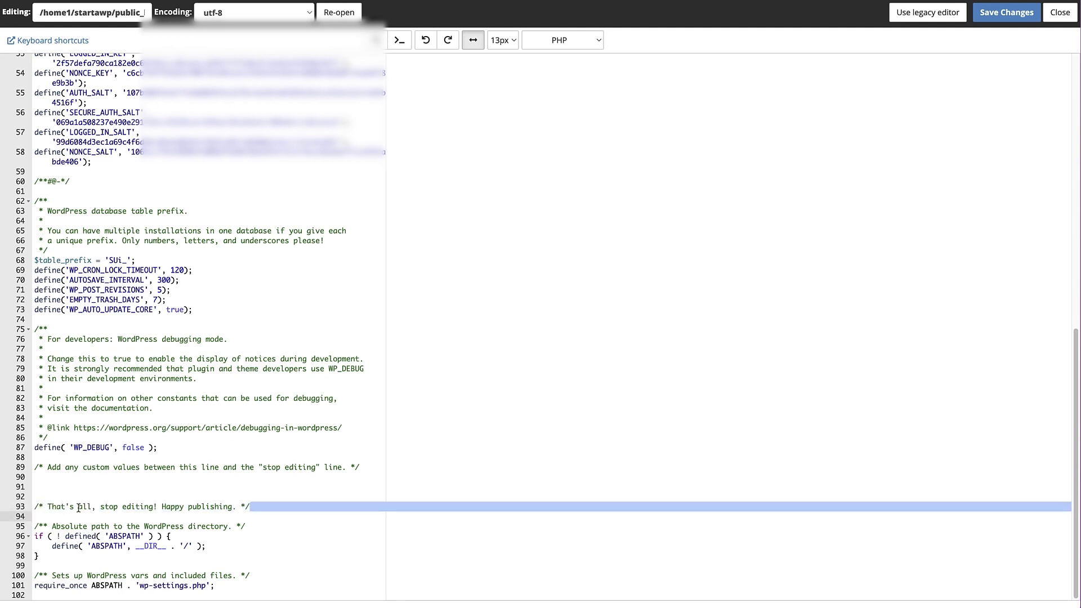
{"action": "left_click", "coordinate": [62, 486]}
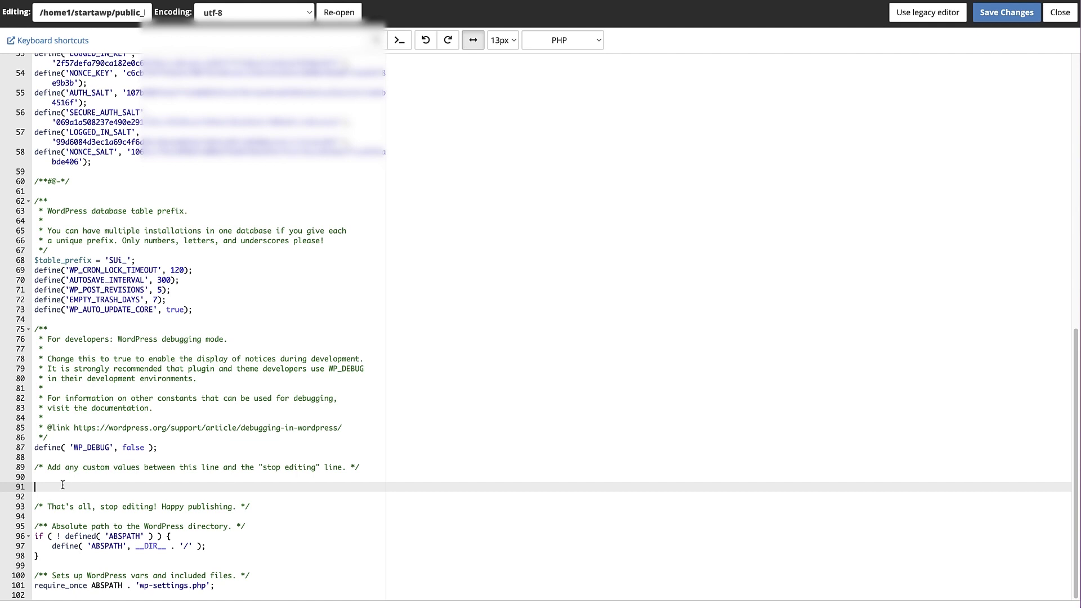
{"action": "type", "text": "define( 'WP_MEMORY_LIMIT', '256M' );"}
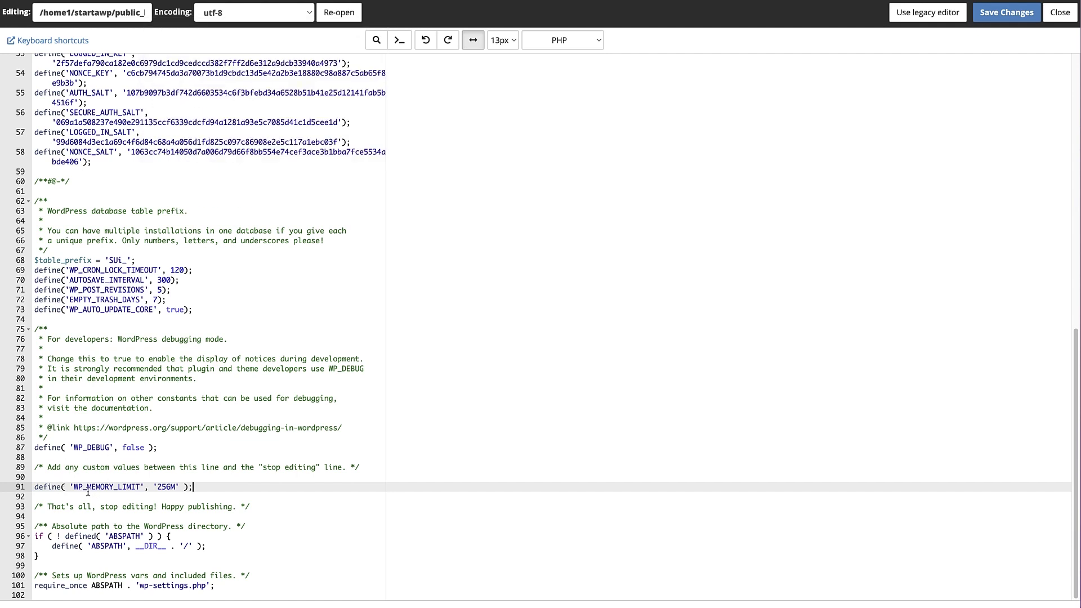
{"action": "left_click", "coordinate": [1000, 12]}
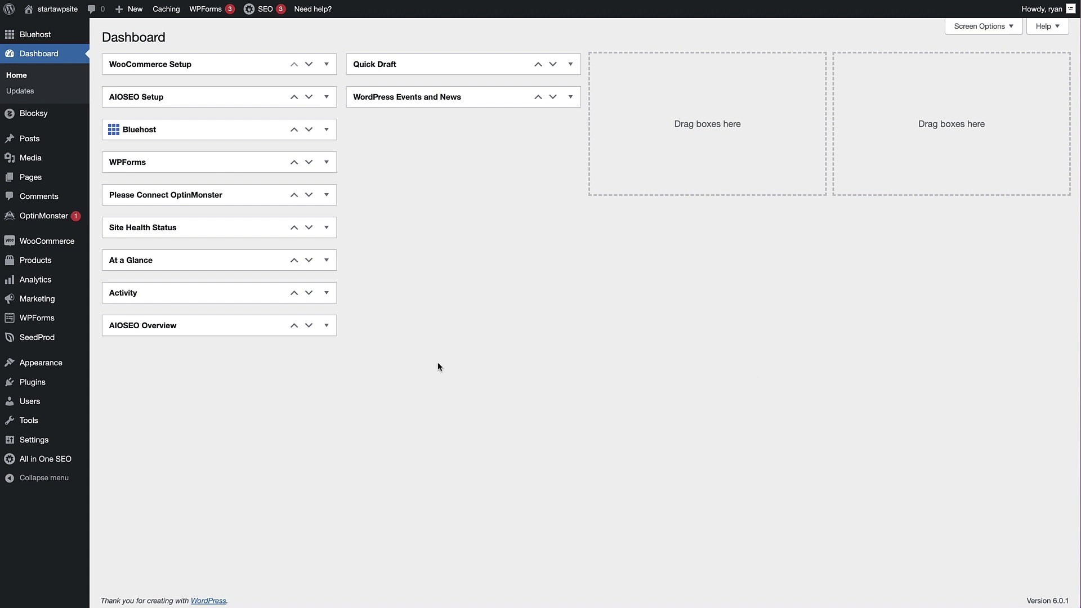
Step: Select all eight installed plugins and apply the Deactivate bulk action
{"action": "left_click", "coordinate": [130, 379]}
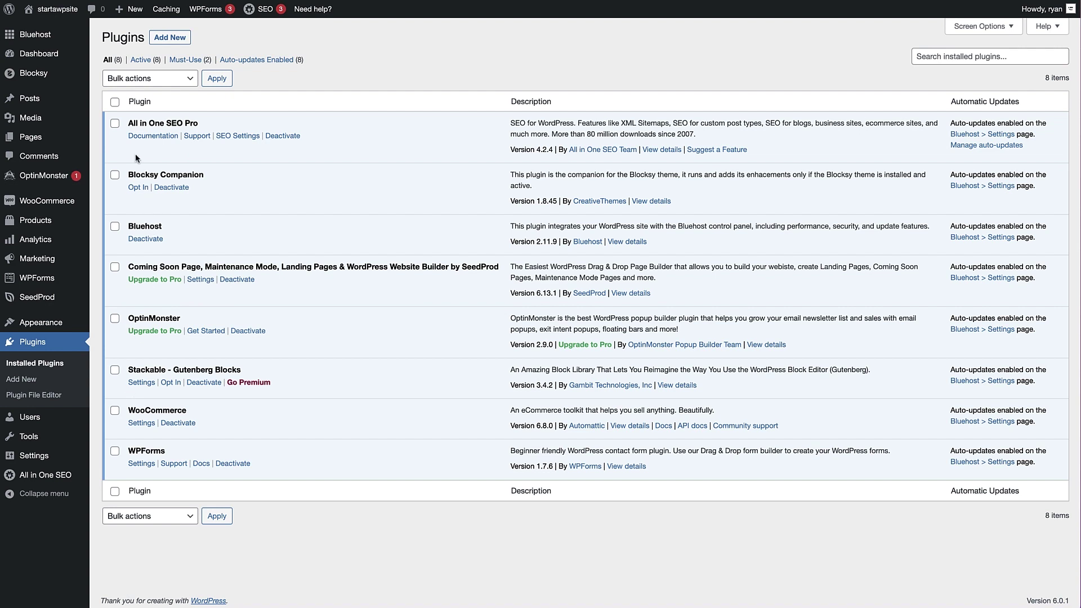
{"action": "left_click", "coordinate": [115, 102]}
{"action": "left_click", "coordinate": [188, 81]}
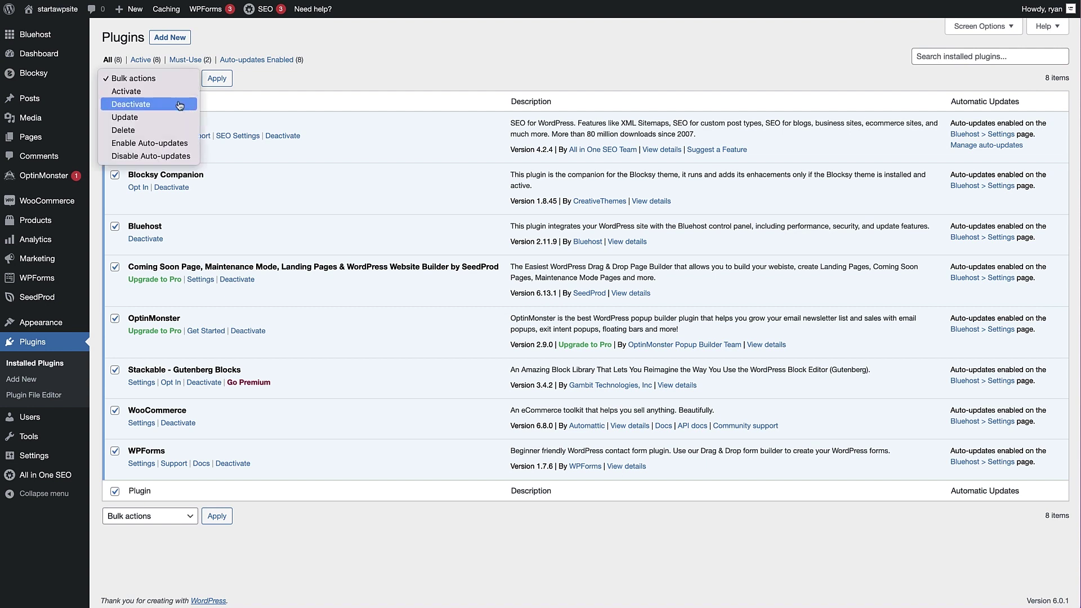
{"action": "left_click", "coordinate": [180, 105]}
{"action": "left_click", "coordinate": [212, 81]}
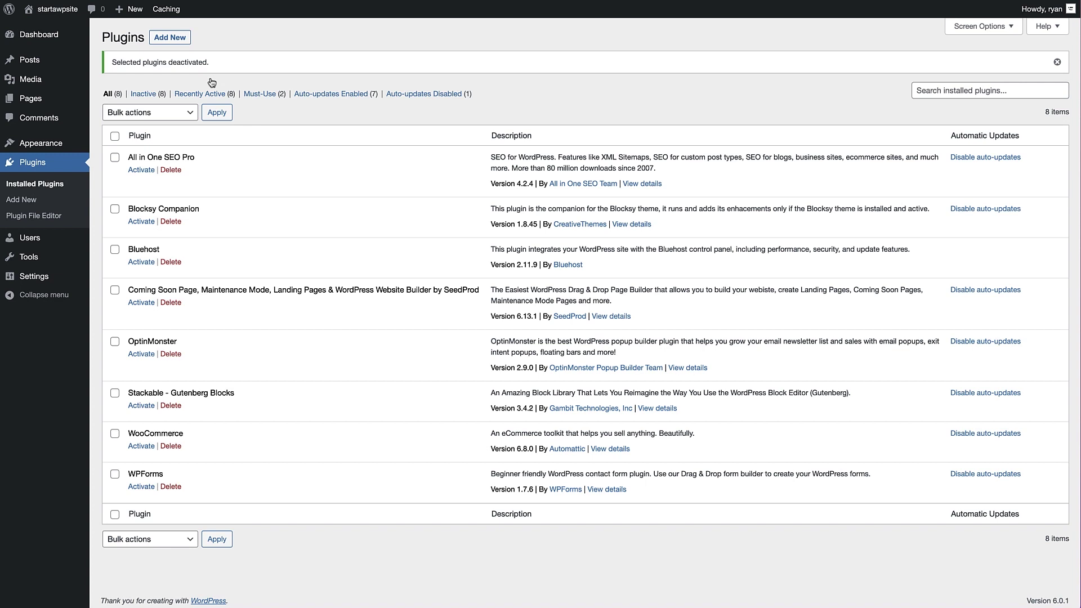
Step: Reactivate the WPForms and WooCommerce plugins
{"action": "left_click", "coordinate": [140, 487]}
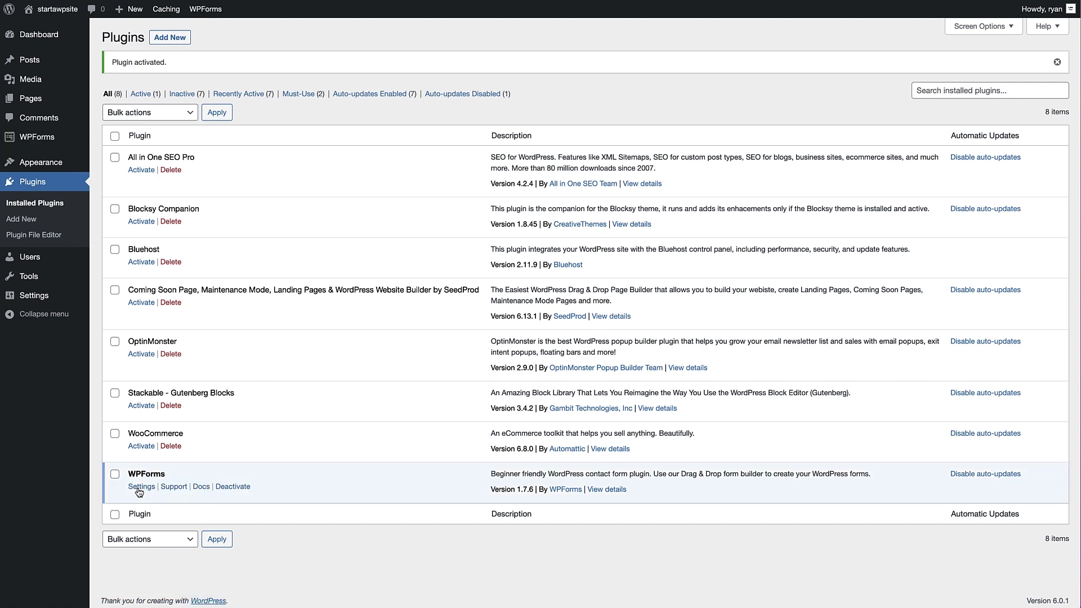
{"action": "left_click", "coordinate": [141, 447]}
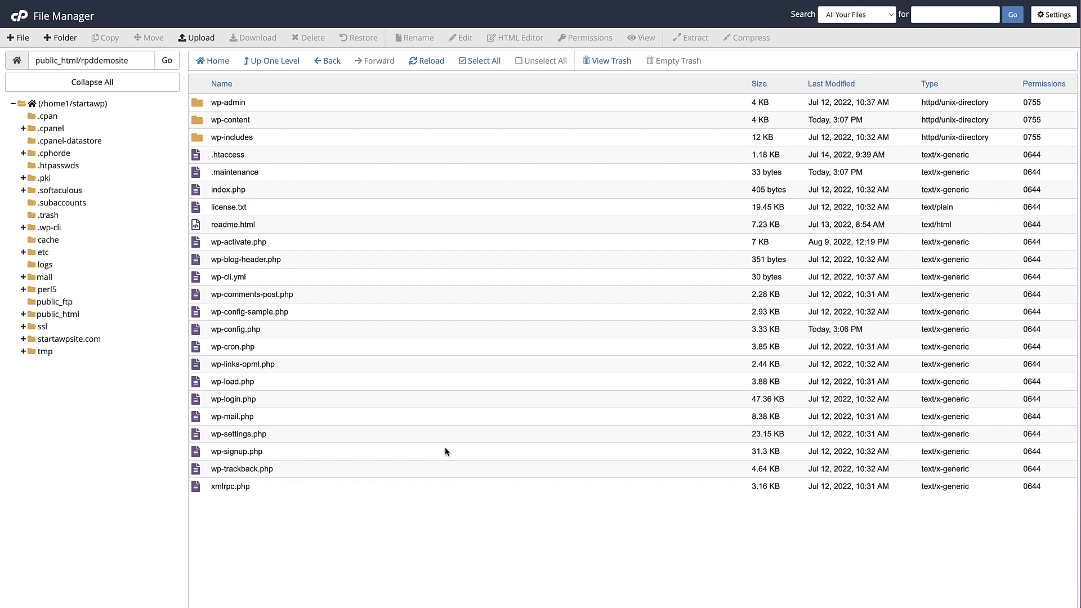
Step: Rename the plugins folder inside wp-content to plugins.deactivate
{"action": "left_click", "coordinate": [204, 120]}
{"action": "double_click", "coordinate": [204, 120]}
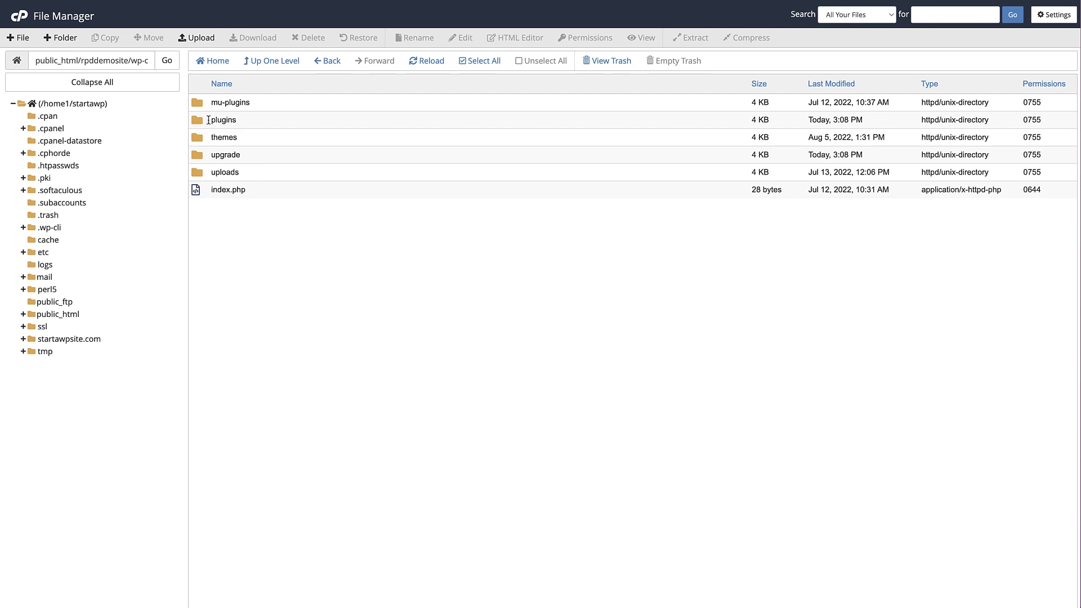
{"action": "right_click", "coordinate": [217, 120]}
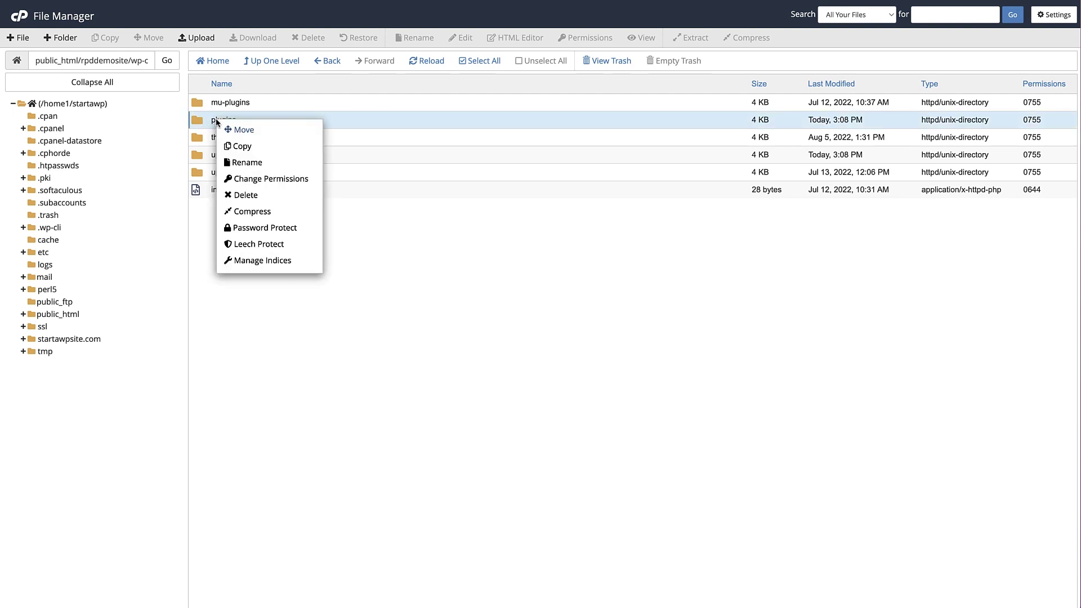
{"action": "left_click", "coordinate": [239, 163]}
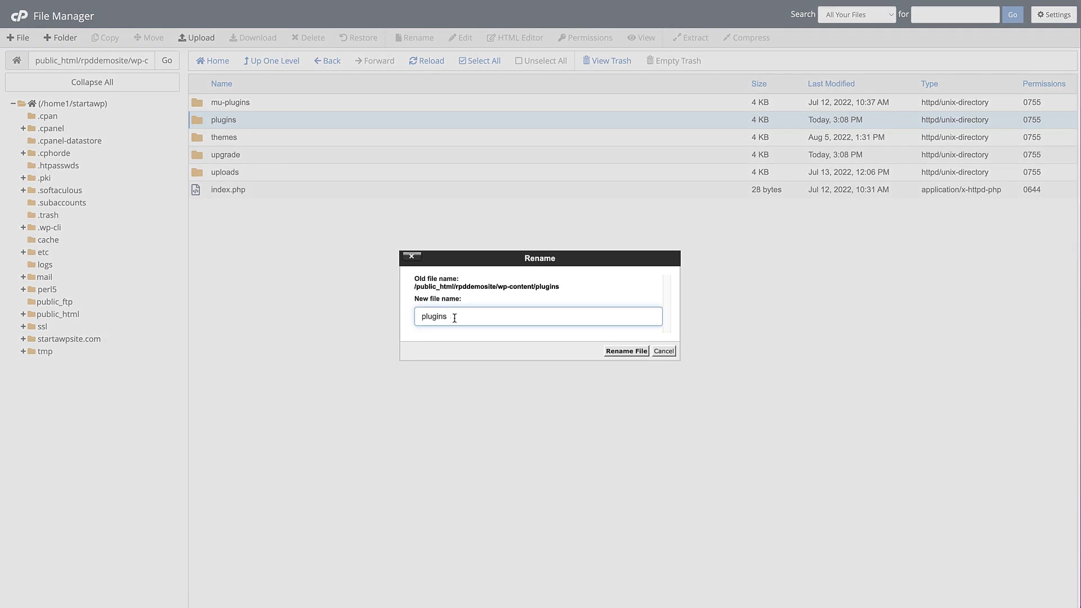
{"action": "type", "text": ".deactivate"}
{"action": "left_click", "coordinate": [630, 352]}
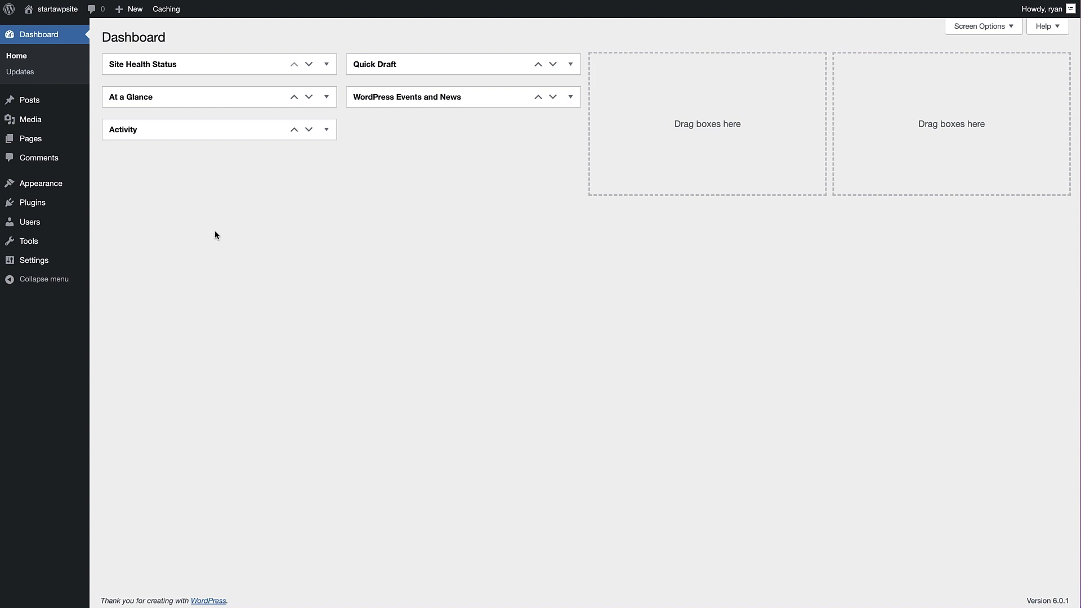
Step: Check the Plugins page's deactivation notices, then rename plugins.deactivate back to plugins
{"action": "left_click", "coordinate": [65, 210]}
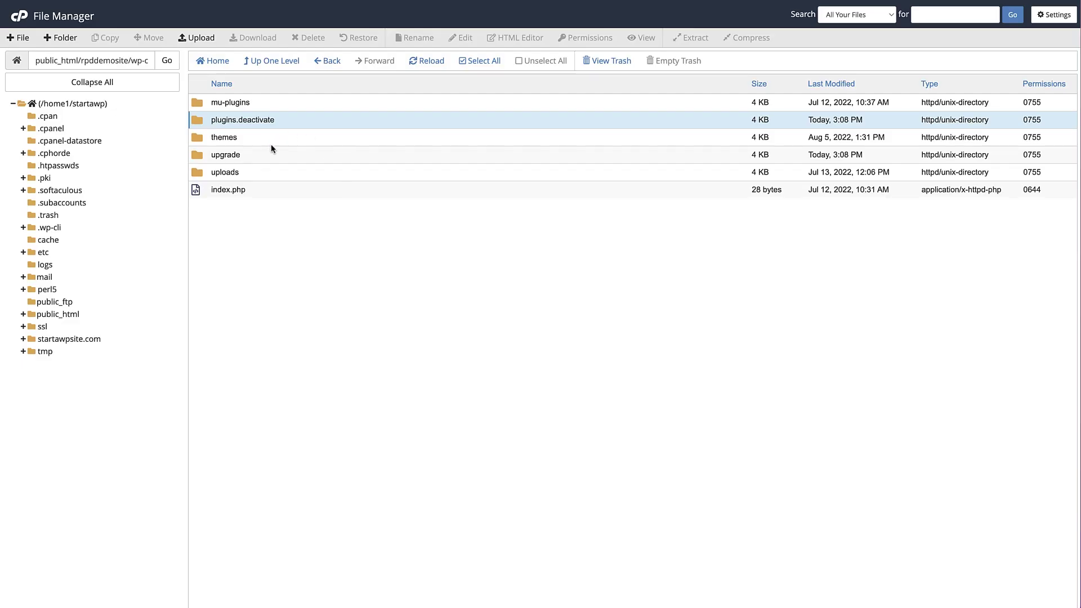
{"action": "right_click", "coordinate": [252, 120]}
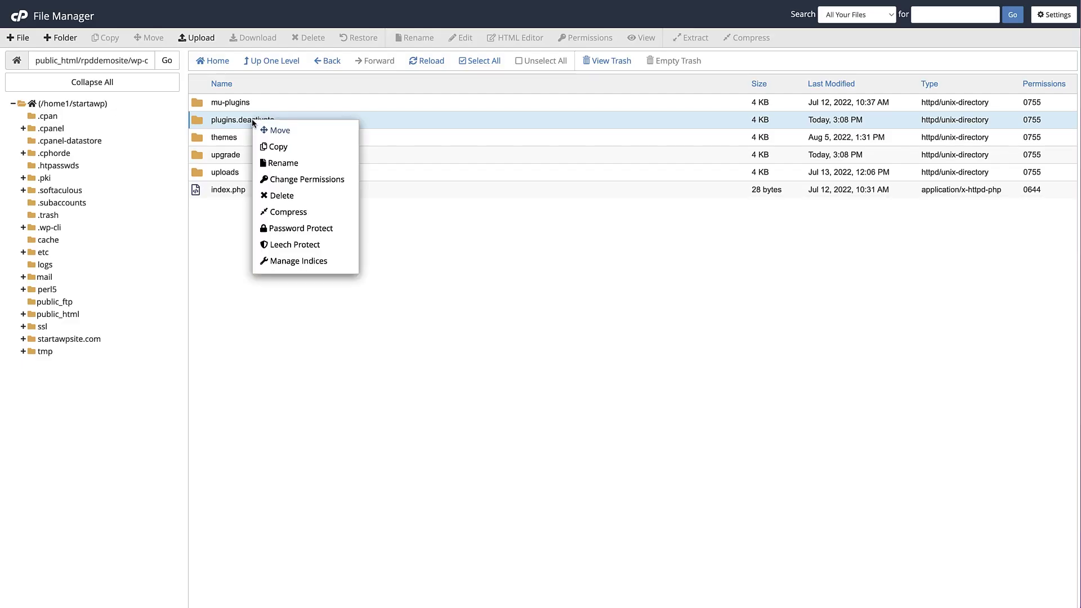
{"action": "left_click", "coordinate": [280, 163]}
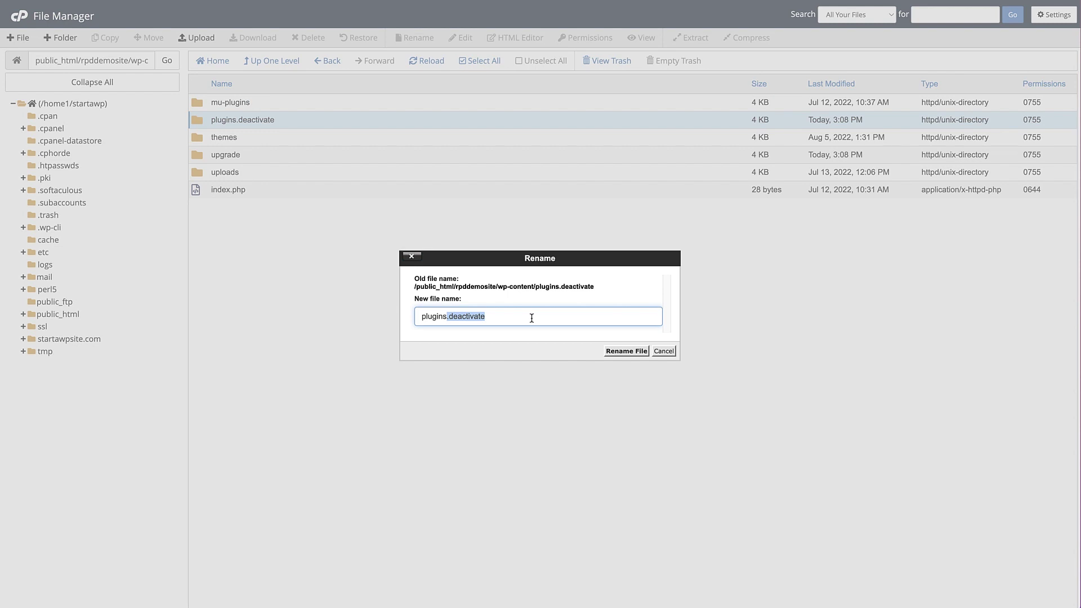
{"action": "key", "text": "BackSpace"}
{"action": "left_click", "coordinate": [613, 351]}
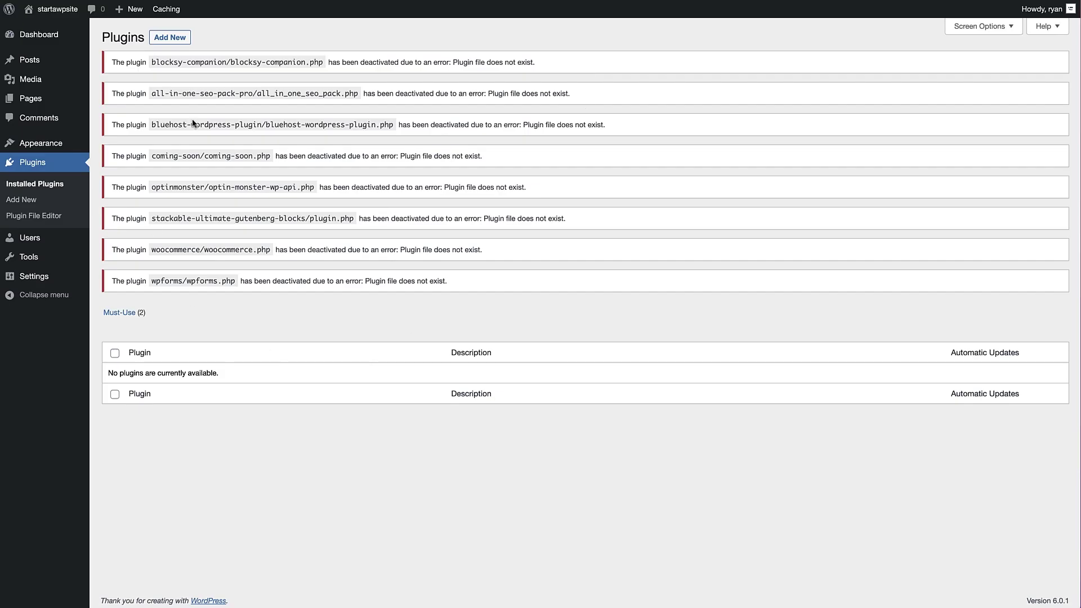
Step: Reload the Plugins page so all eight plugins show as inactive
{"action": "key", "text": "super+r"}
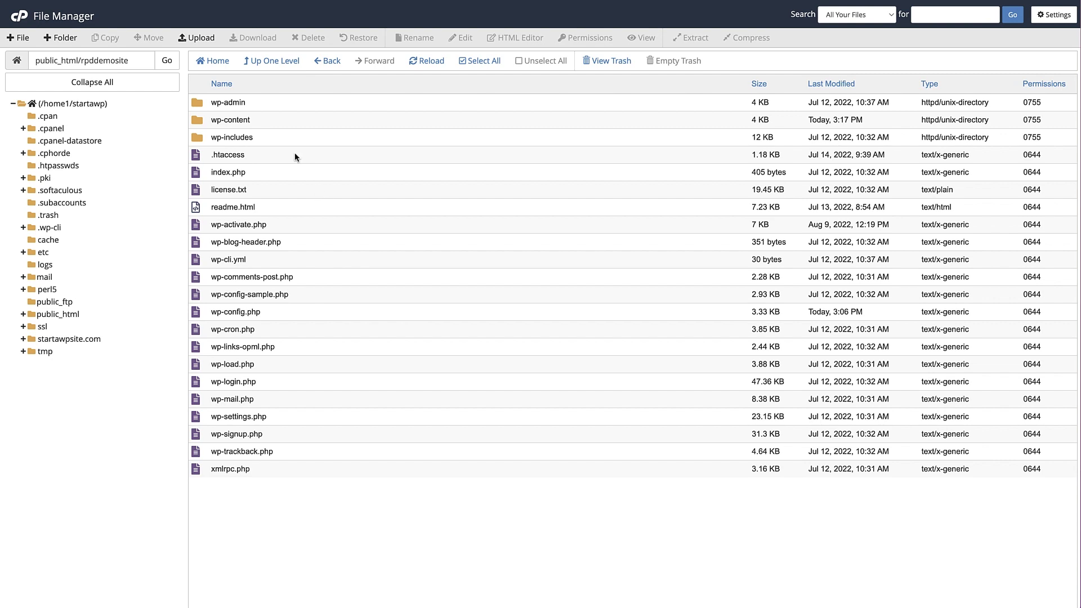
Step: Go into wp-content/themes and select the blocksy theme folder
{"action": "double_click", "coordinate": [197, 120]}
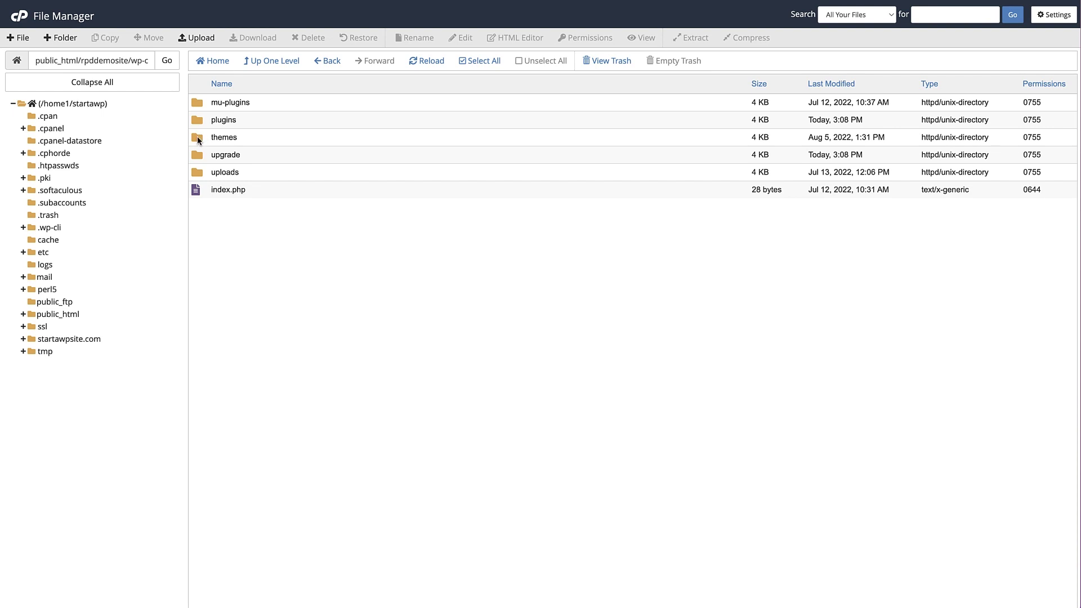
{"action": "double_click", "coordinate": [197, 136]}
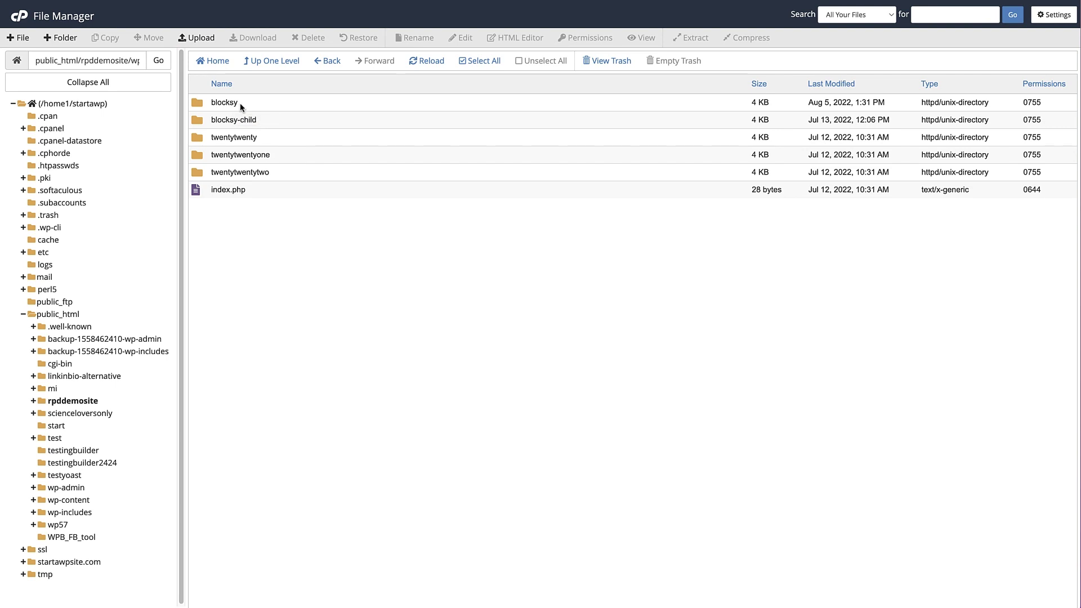
{"action": "left_click", "coordinate": [198, 106]}
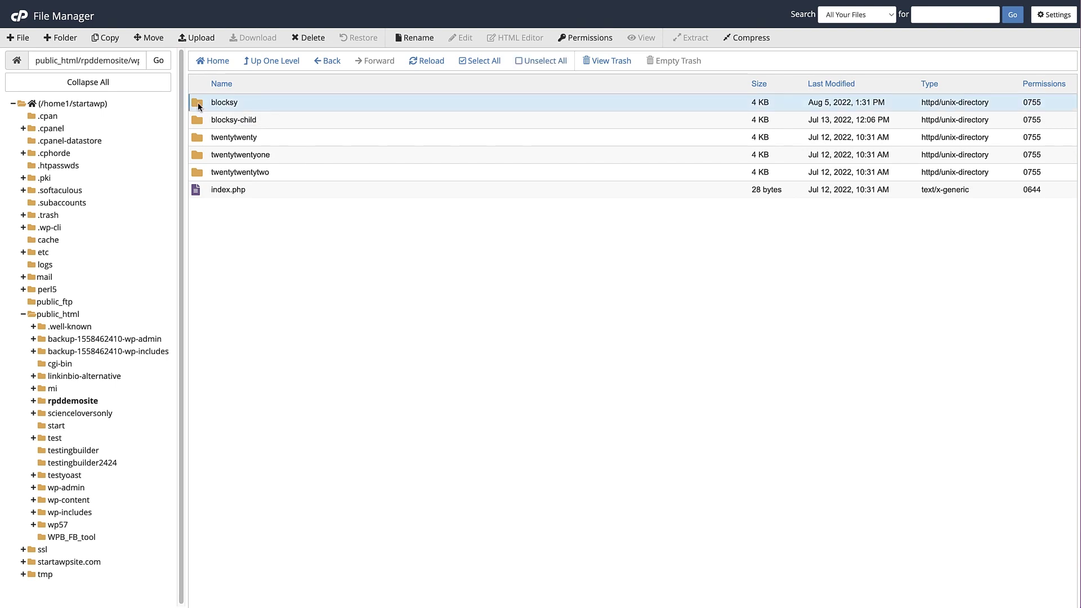
Step: Compress the blocksy folder into blocksy.zip and download the archive as a backup
{"action": "right_click", "coordinate": [198, 105]}
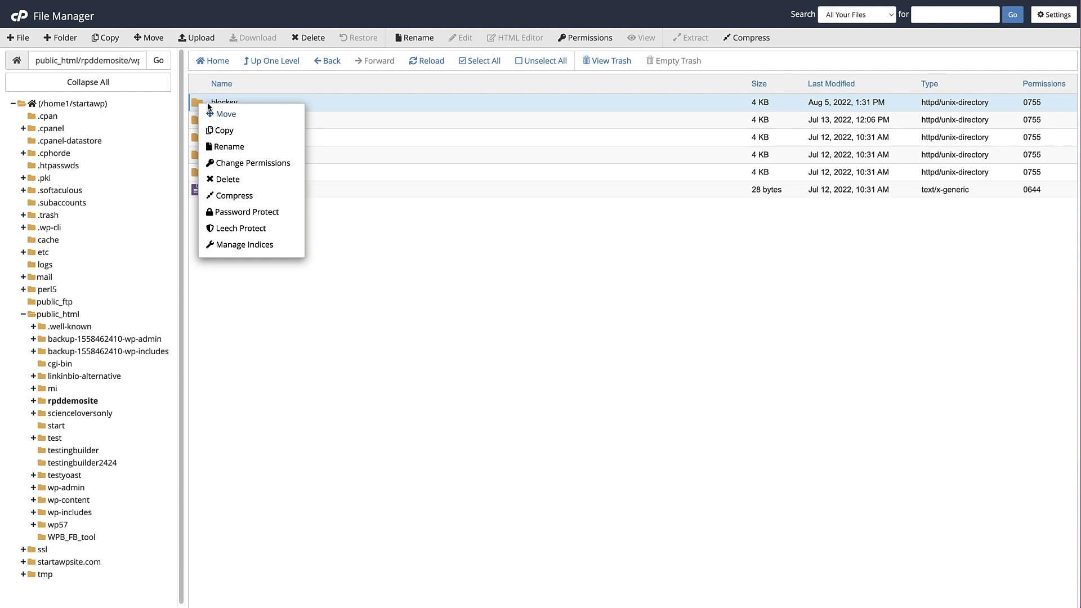
{"action": "left_click", "coordinate": [227, 198]}
{"action": "left_click", "coordinate": [418, 257]}
{"action": "left_click", "coordinate": [615, 389]}
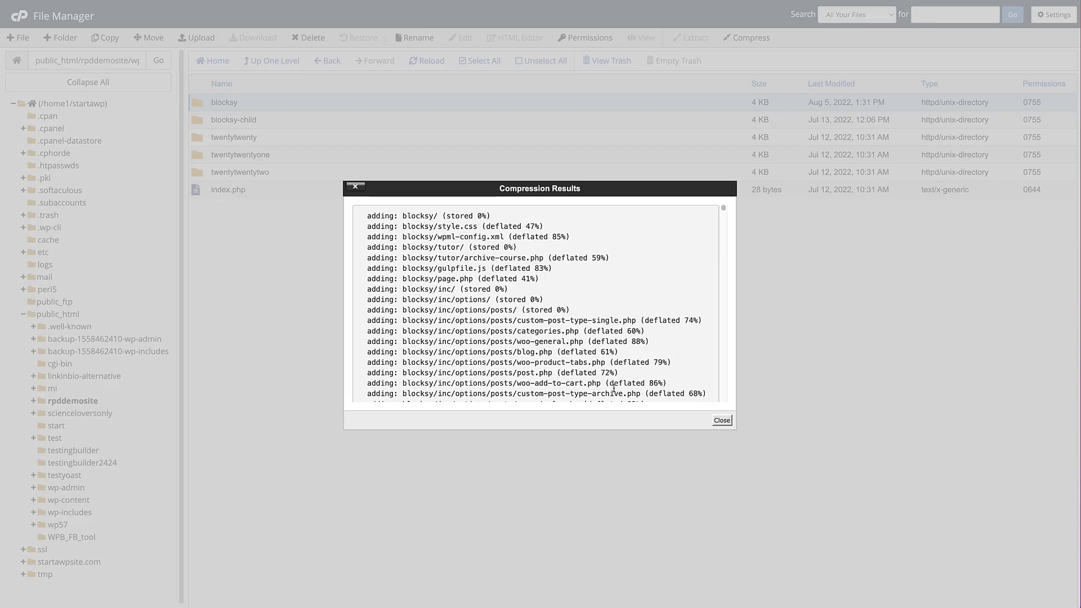
{"action": "left_click", "coordinate": [654, 420]}
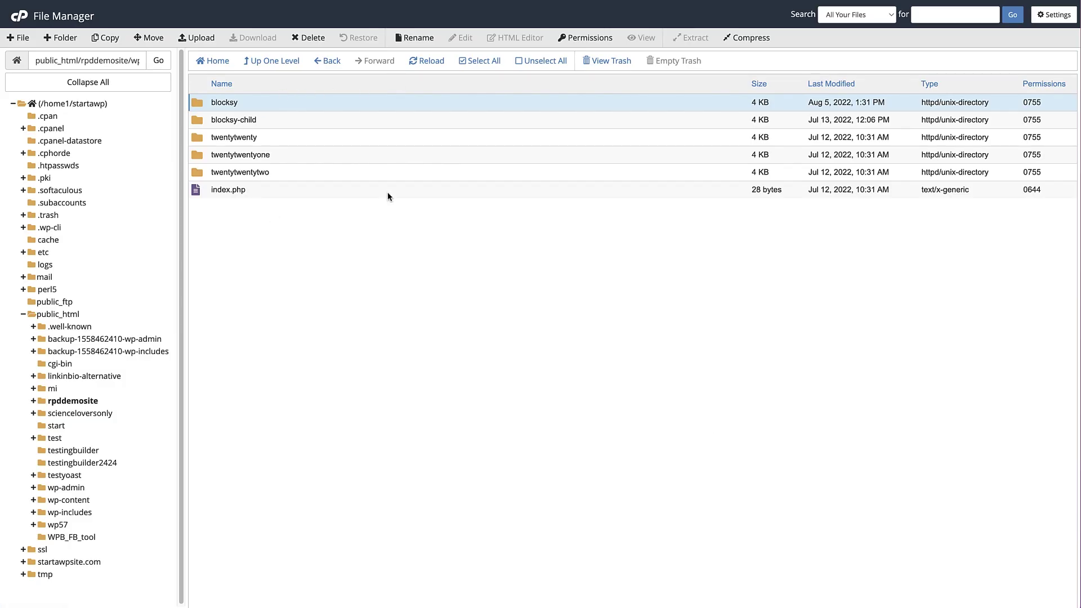
{"action": "left_click", "coordinate": [426, 61]}
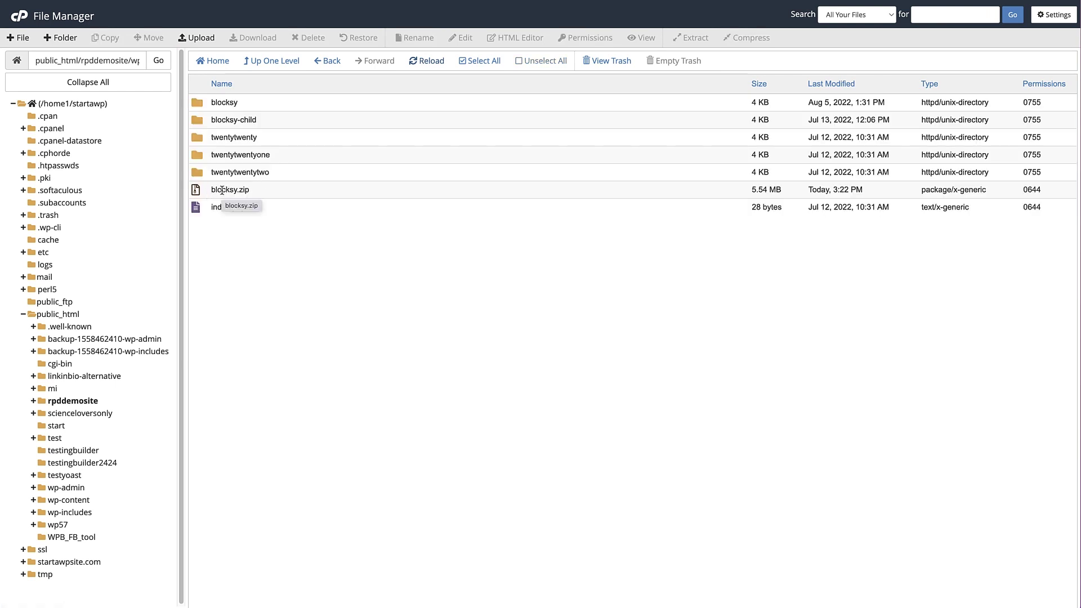
{"action": "right_click", "coordinate": [221, 190]}
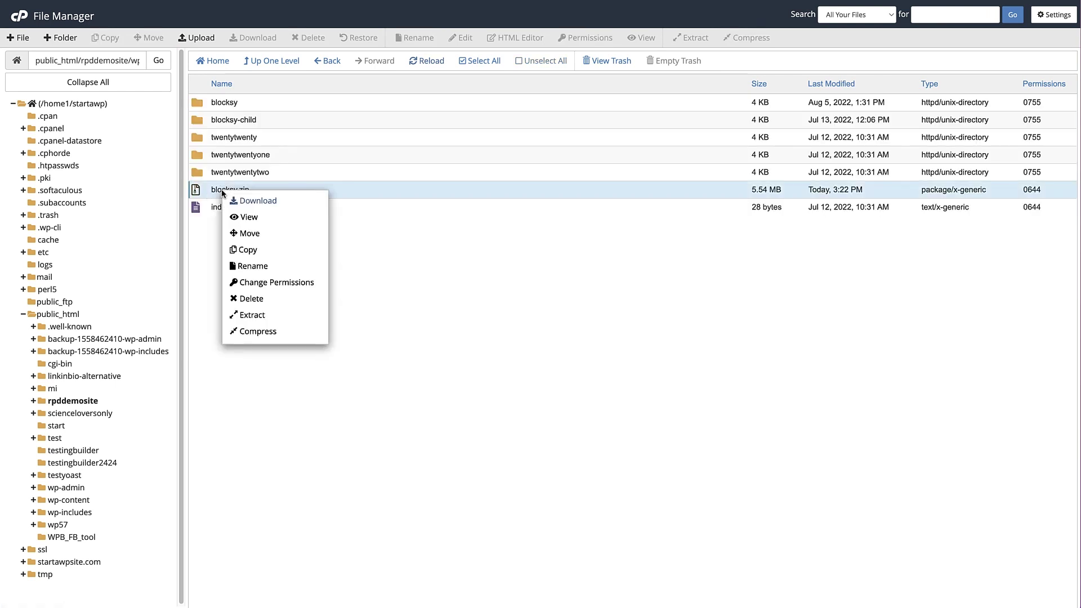
{"action": "left_click", "coordinate": [249, 203]}
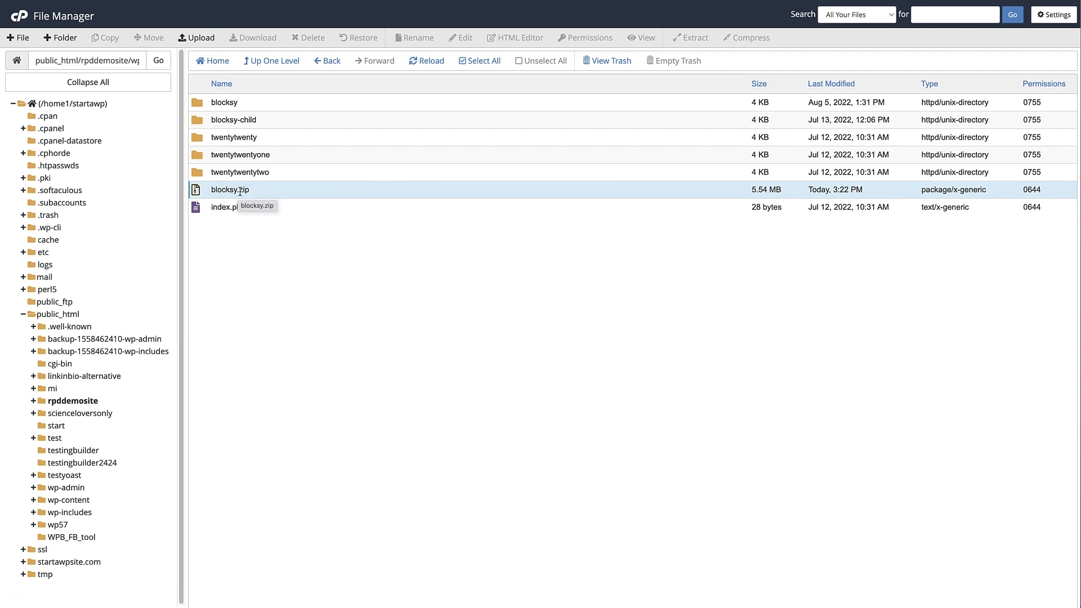
Step: Delete the blocksy theme folder, confirming its move to the trash
{"action": "right_click", "coordinate": [224, 107]}
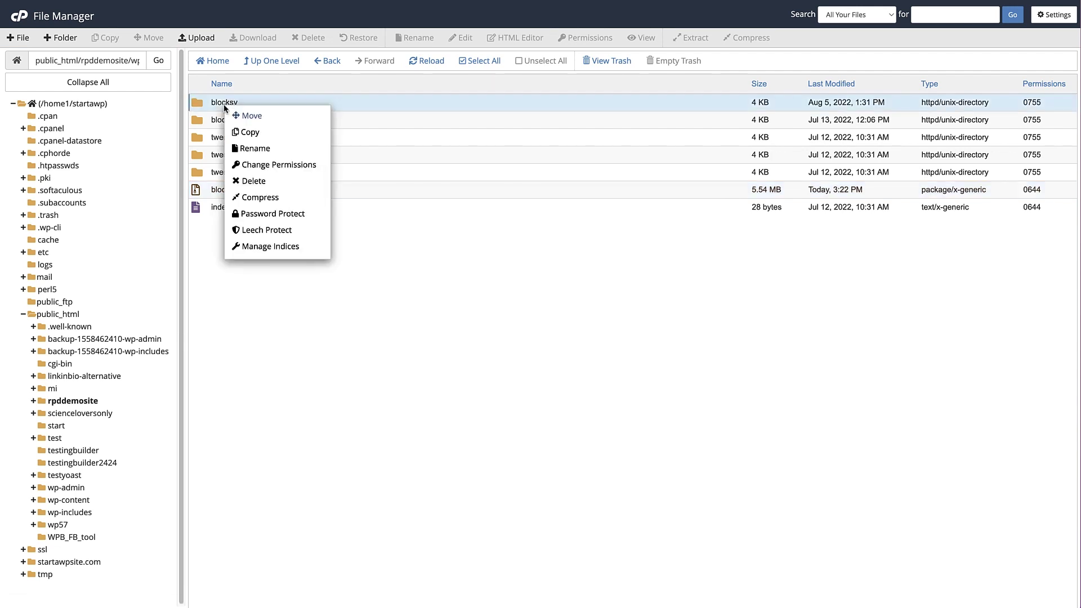
{"action": "left_click", "coordinate": [251, 181]}
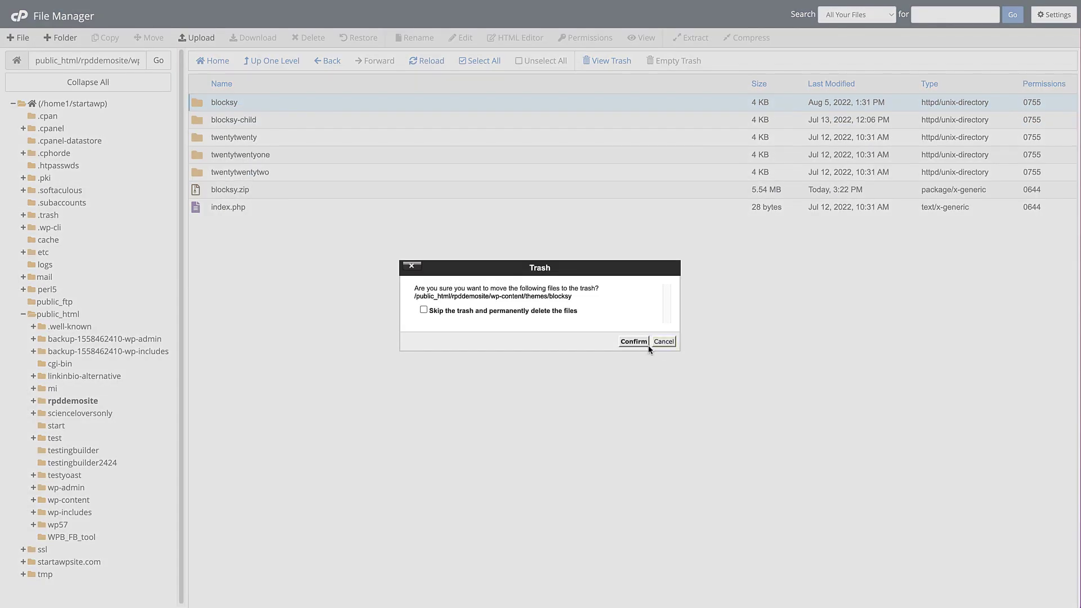
{"action": "left_click", "coordinate": [630, 341]}
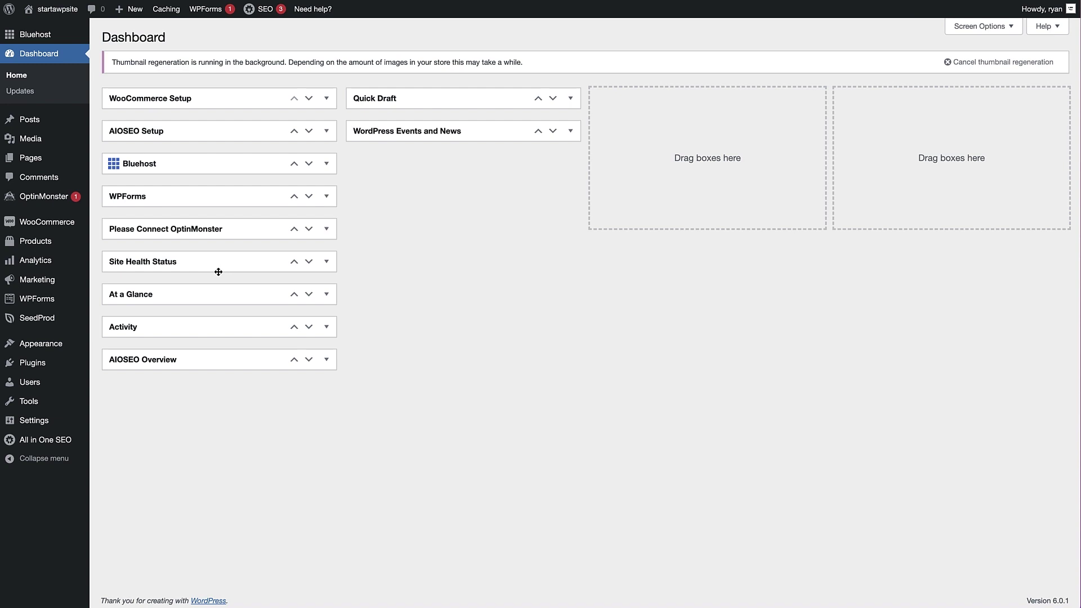
Step: Go to Appearance > Themes to see the site's active theme
{"action": "mouse_move", "coordinate": [50, 352]}
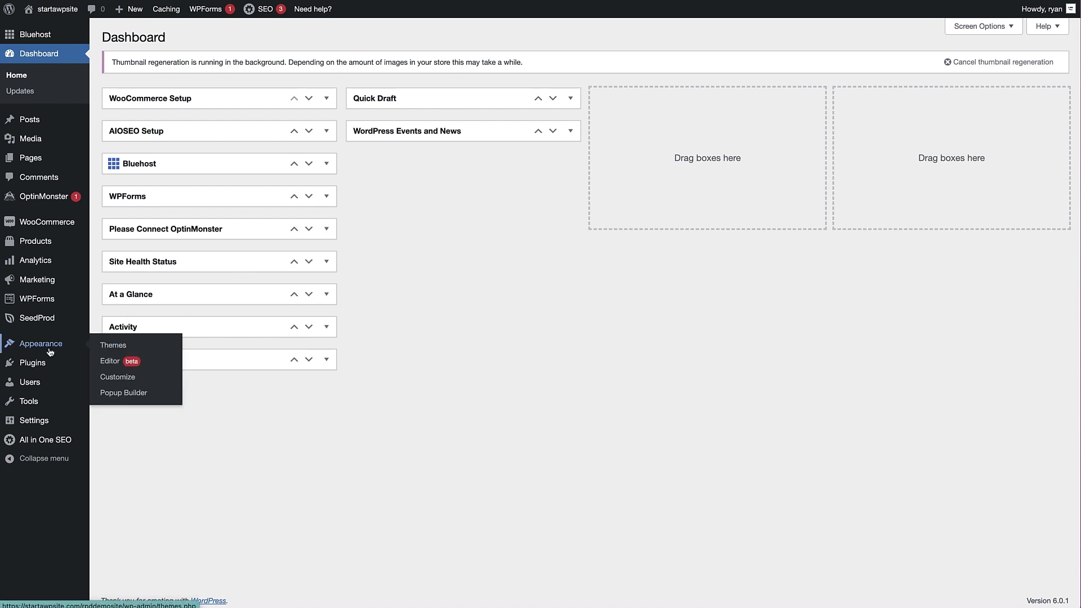
{"action": "left_click", "coordinate": [101, 350]}
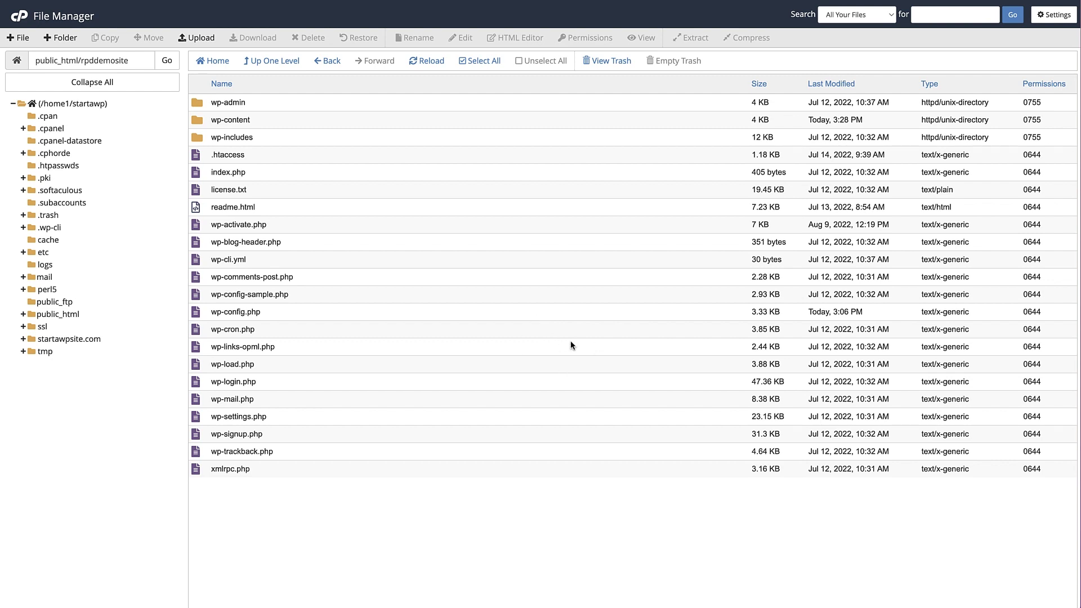
Step: Edit wp-config.php to set WP_DEBUG true, add WP_DEBUG_LOG true, and save
{"action": "right_click", "coordinate": [246, 312]}
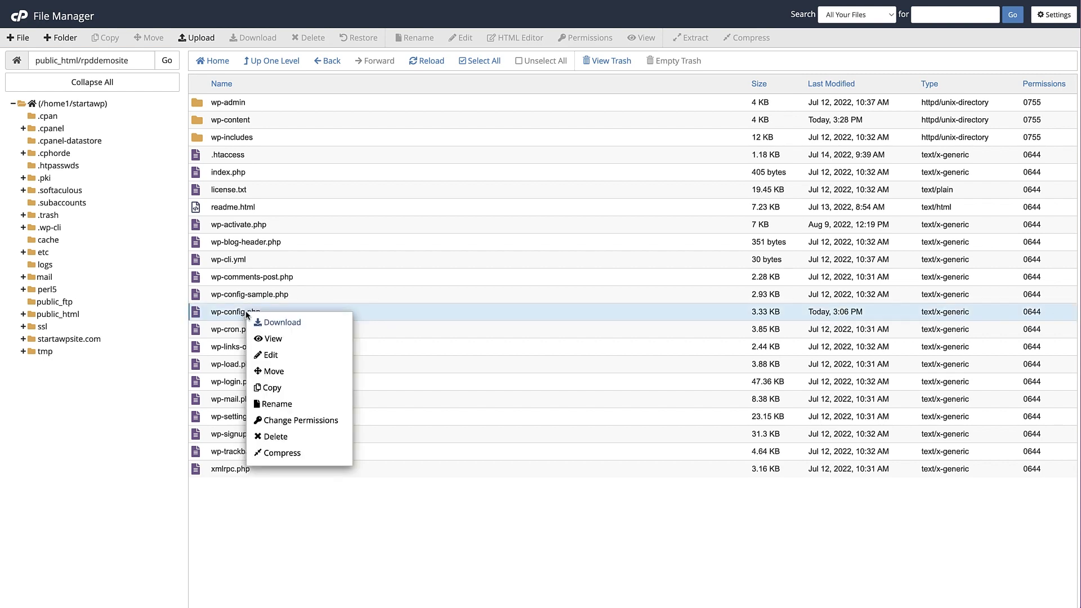
{"action": "left_click", "coordinate": [291, 359]}
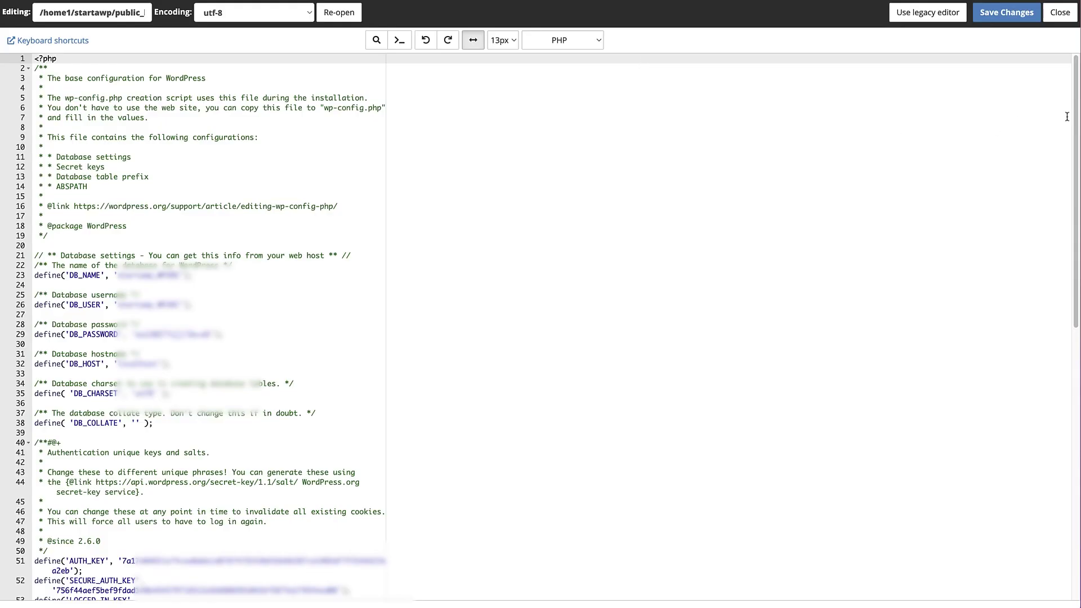
{"action": "left_click_drag", "start_coordinate": [1072, 96], "coordinate": [1064, 394]}
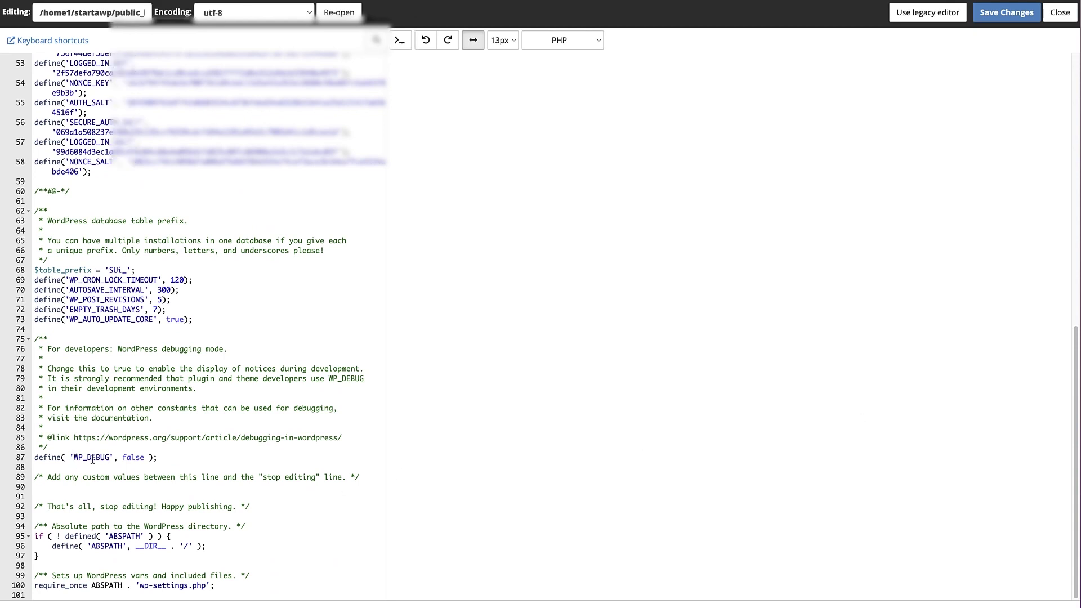
{"action": "triple_click", "coordinate": [160, 458]}
{"action": "type", "text": "define( 'WP_DEBUG', true); define( 'WP_DEBUG_LOG', true );"}
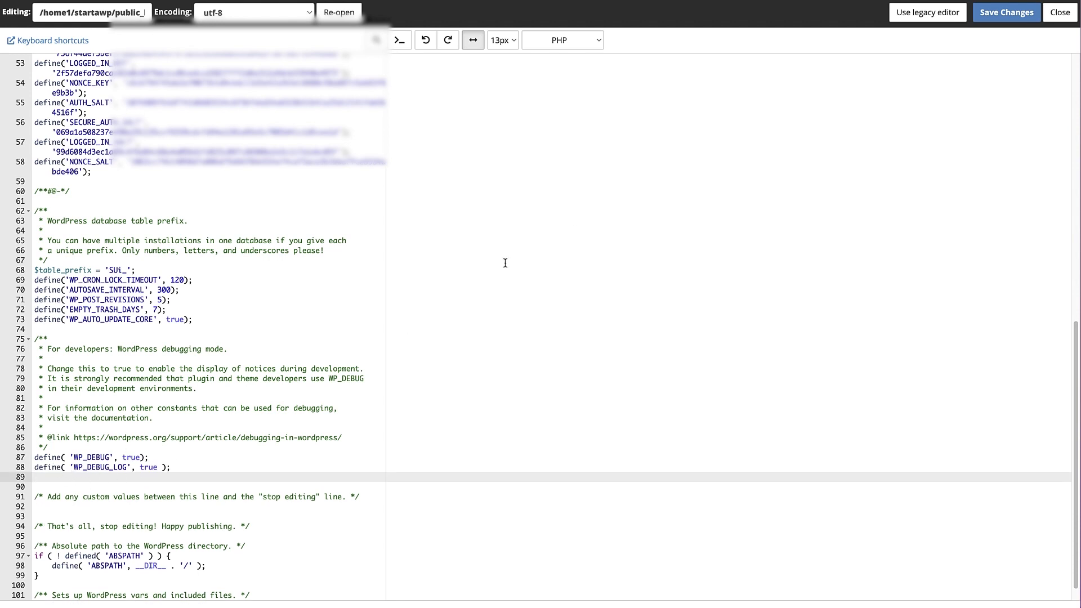
{"action": "left_click", "coordinate": [1000, 13]}
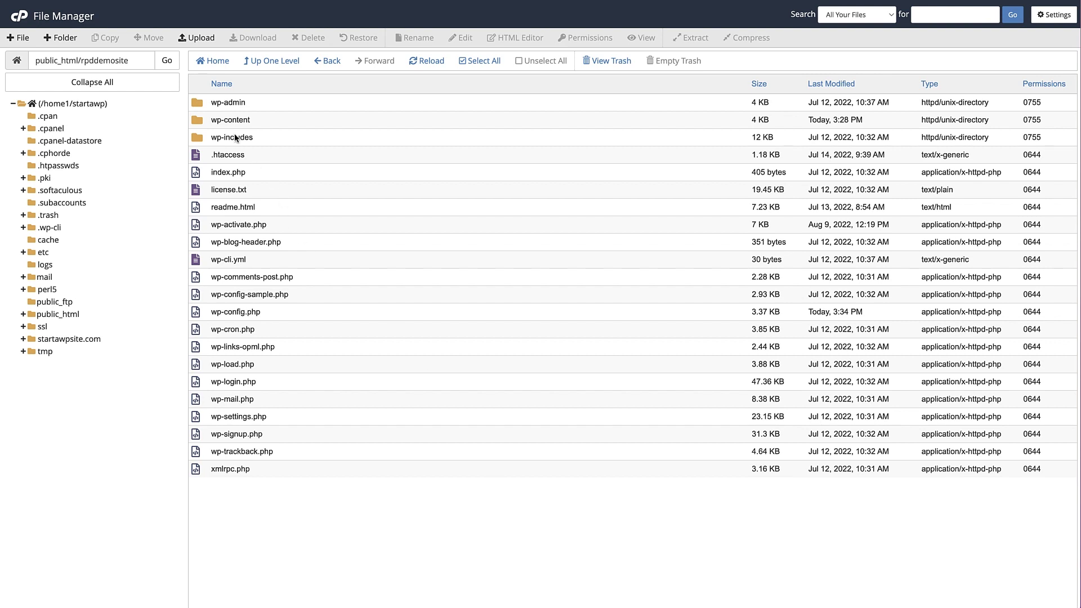
Step: View the debug.log file inside wp-content
{"action": "double_click", "coordinate": [204, 121]}
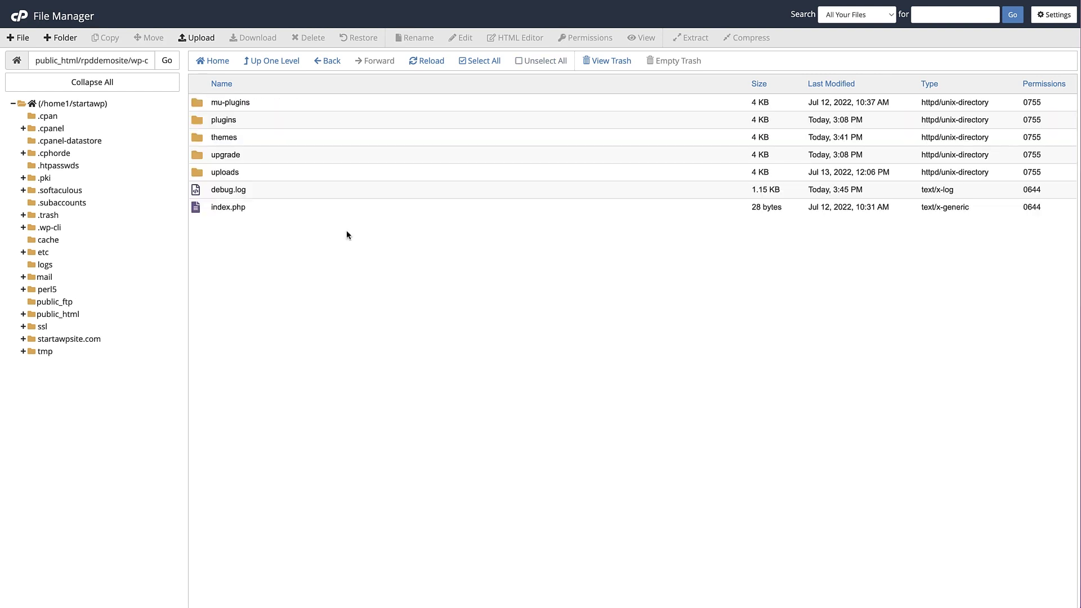
{"action": "left_click", "coordinate": [235, 191]}
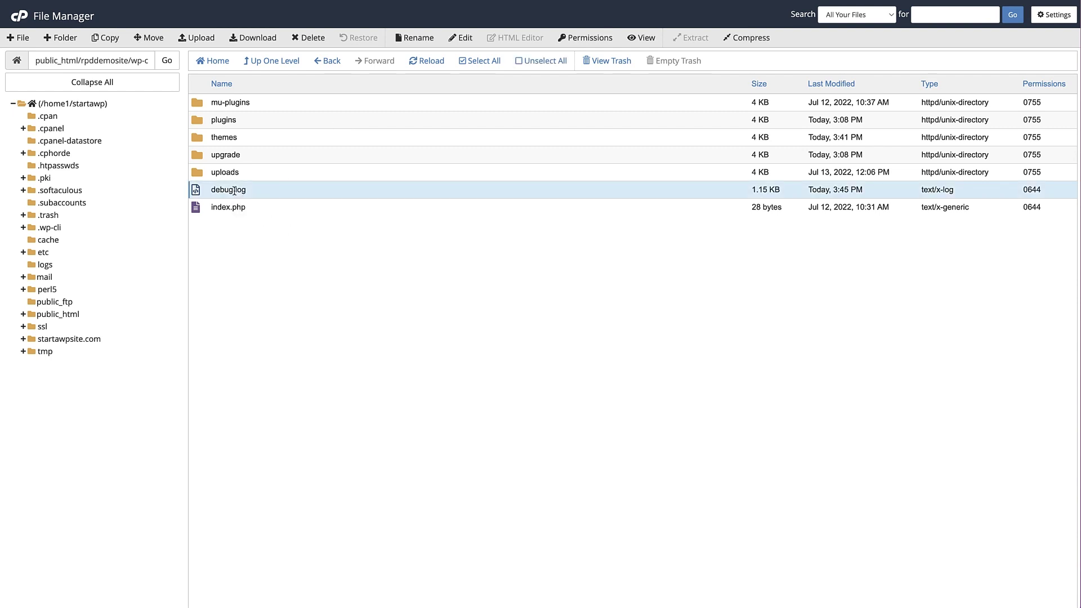
{"action": "right_click", "coordinate": [235, 191]}
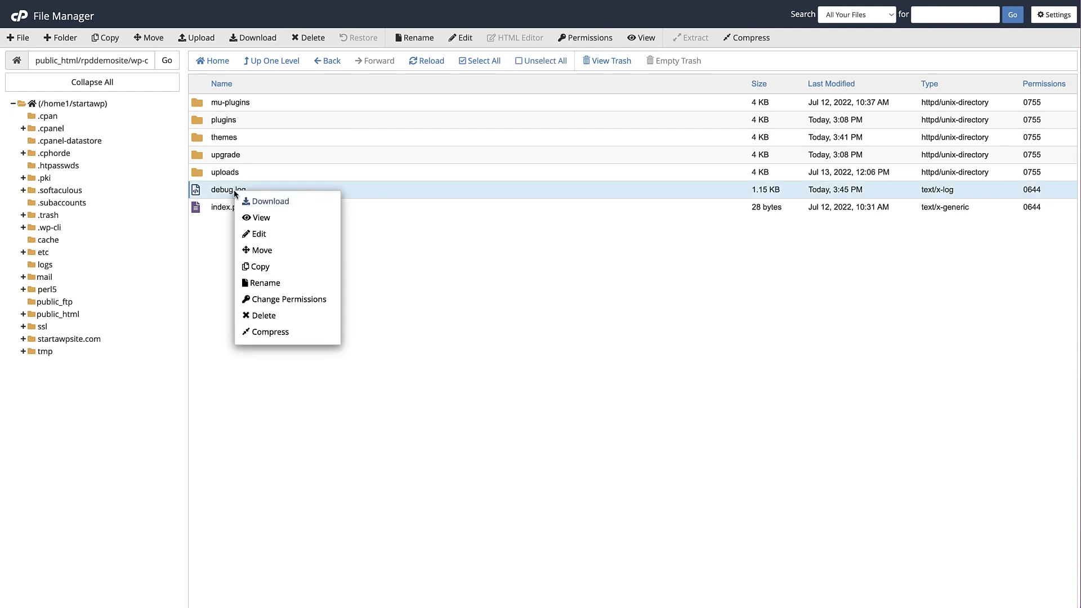
{"action": "left_click", "coordinate": [259, 217]}
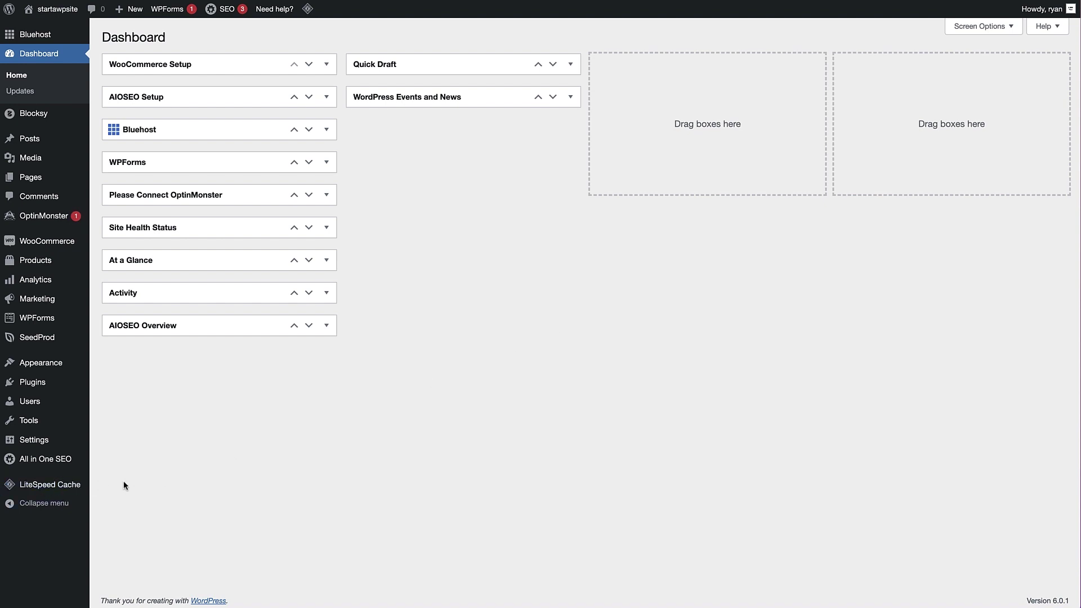
Step: Run Purge All from the admin bar's LiteSpeed menu
{"action": "mouse_move", "coordinate": [307, 12]}
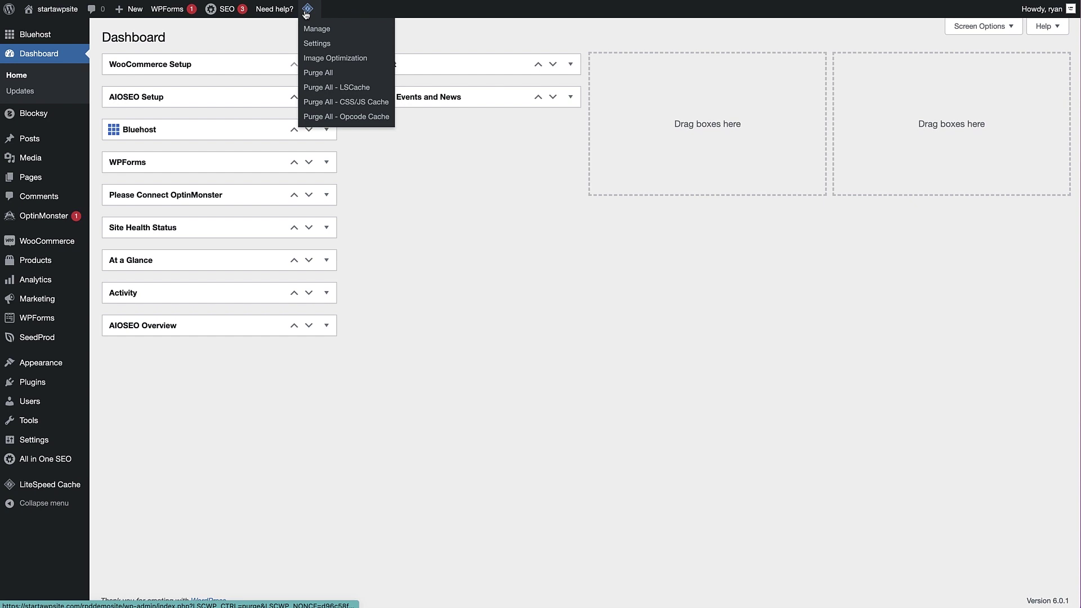
{"action": "left_click", "coordinate": [319, 73]}
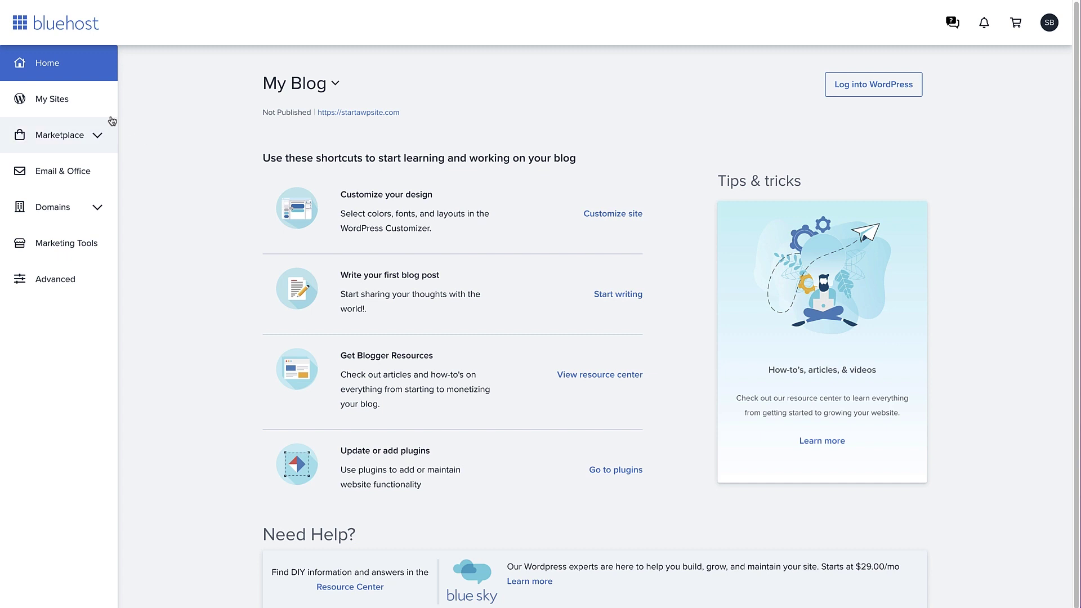
Step: Clear All cache for startawpsite under Performance and confirm Clear Everything
{"action": "left_click", "coordinate": [85, 109]}
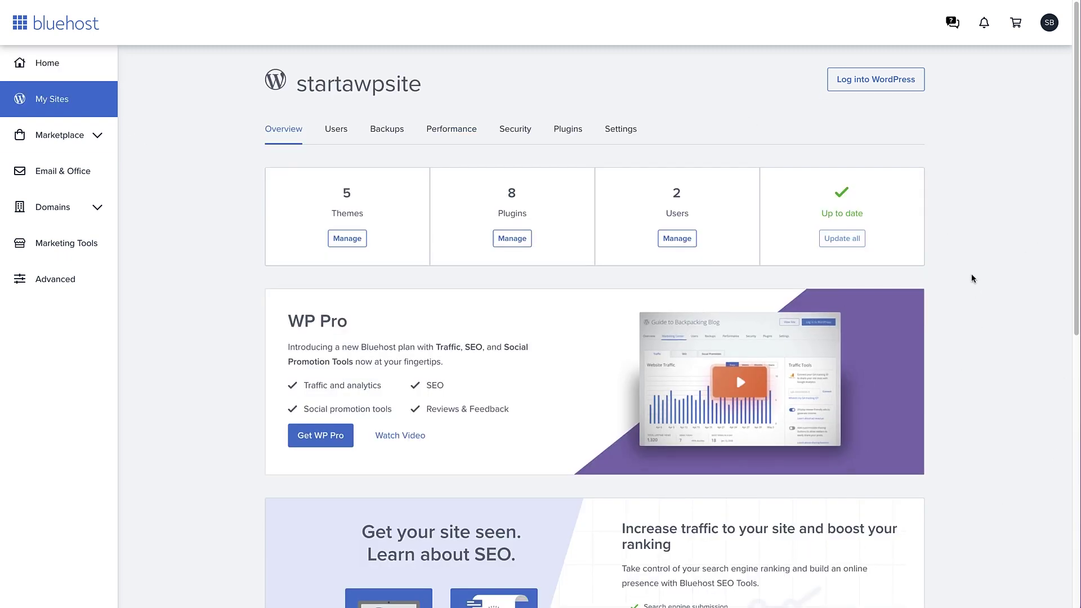
{"action": "left_click", "coordinate": [457, 137]}
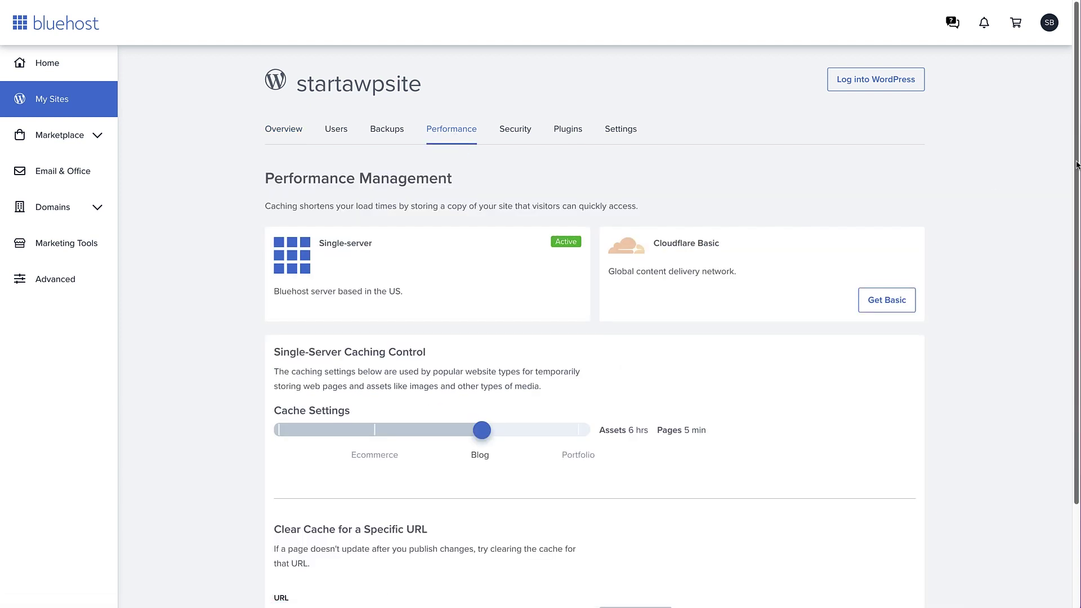
{"action": "scroll", "coordinate": [1068, 342], "scroll_direction": "down", "scroll_amount": 3}
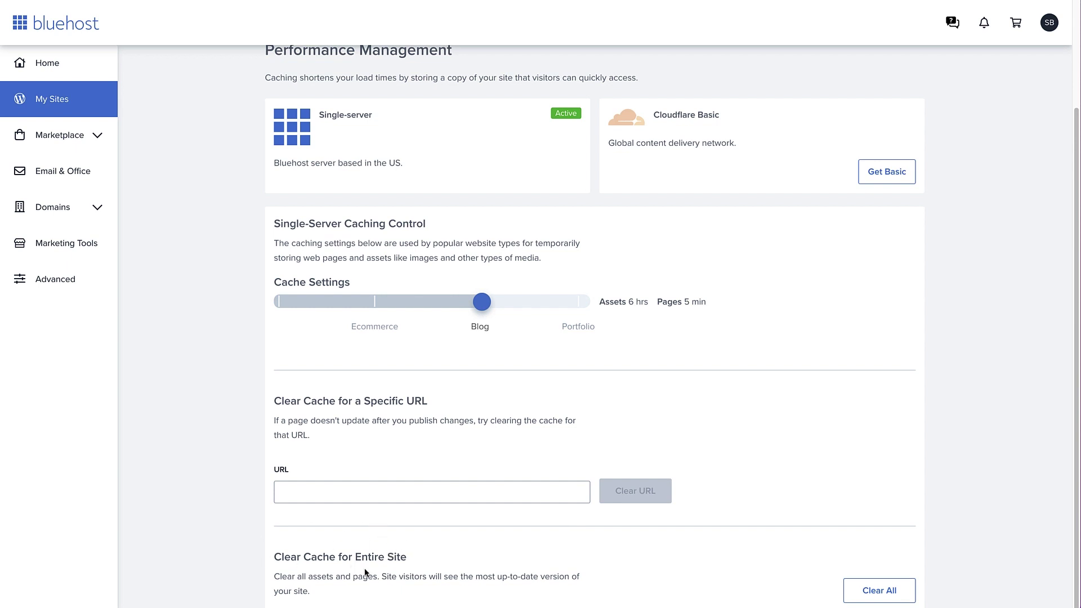
{"action": "left_click", "coordinate": [863, 597]}
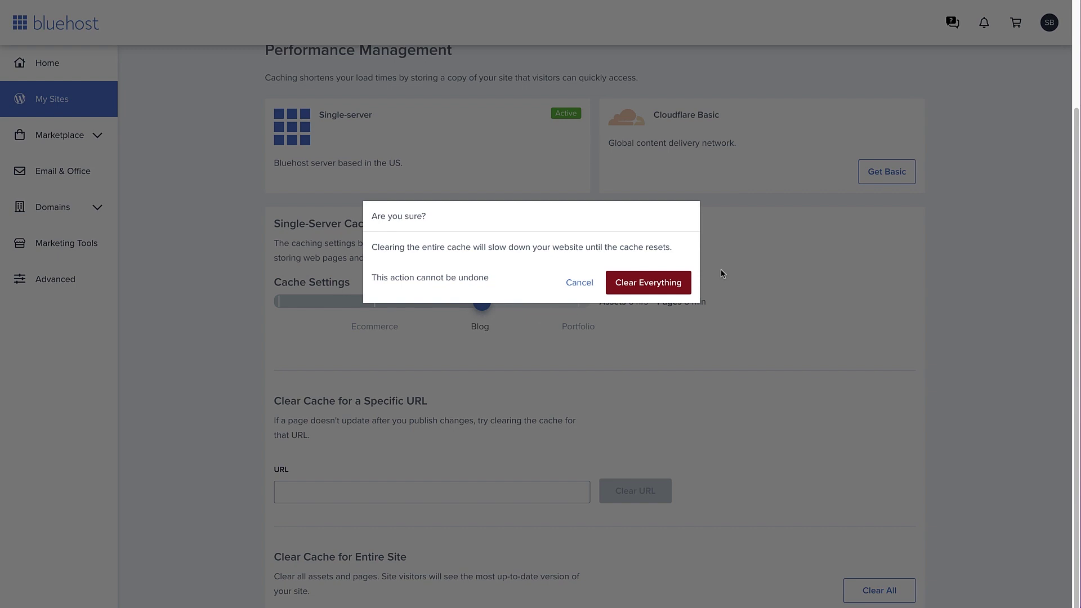
{"action": "left_click", "coordinate": [633, 289]}
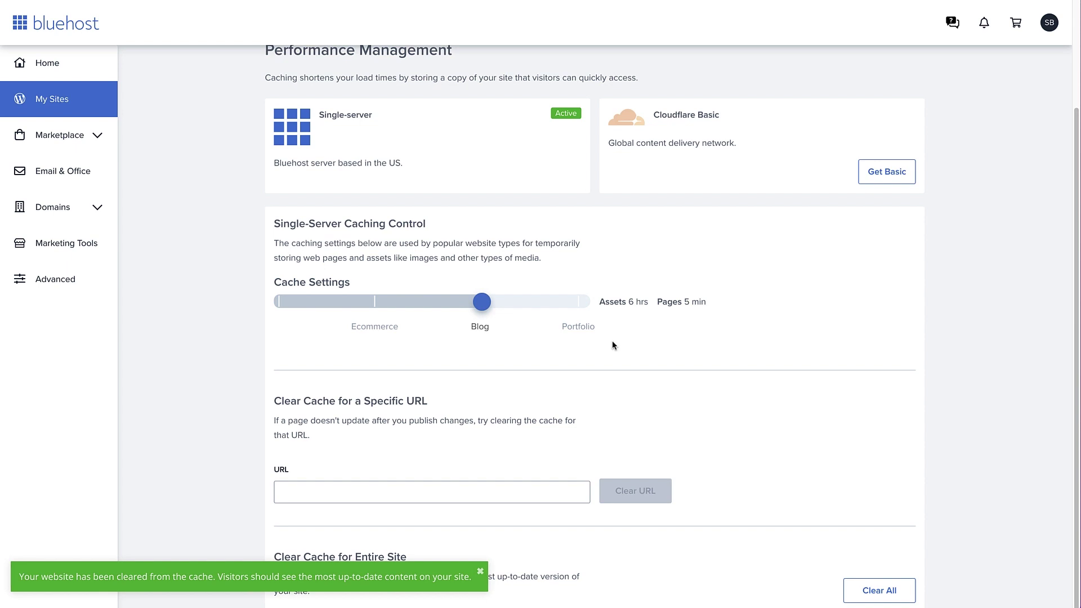